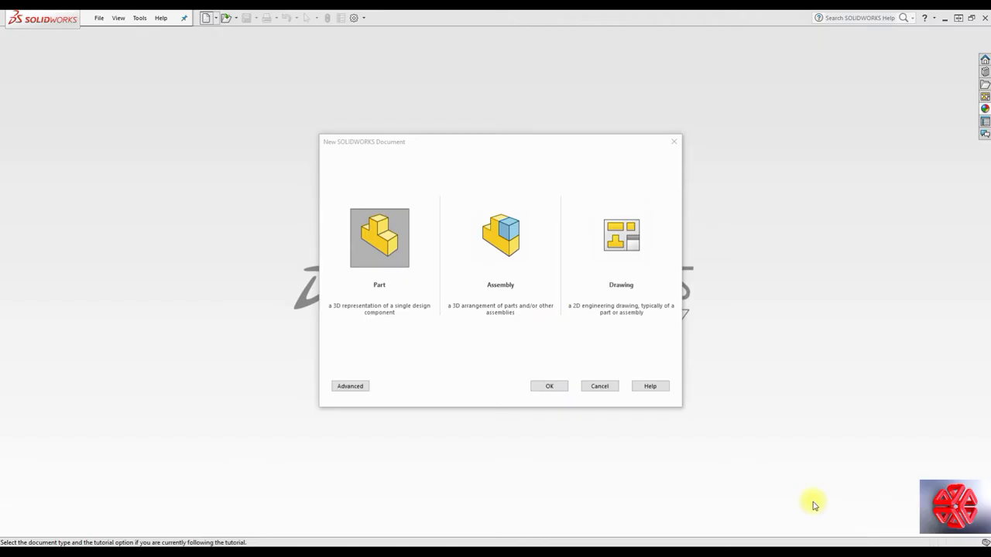
Start a new part and sketch a 20 mm radius circle at the origin on the Top Plane
{"action": "left_click", "coordinate": [542, 387]}
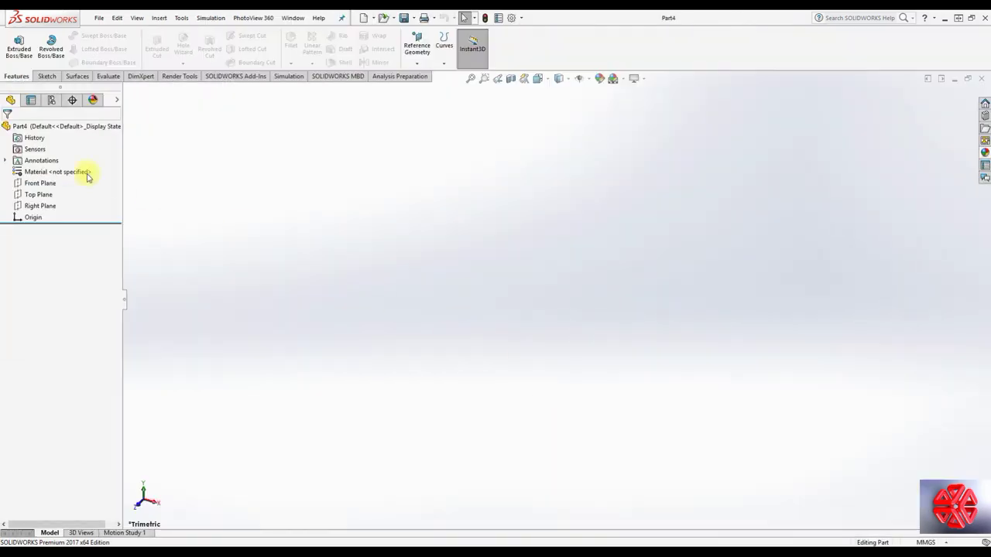
{"action": "left_click", "coordinate": [39, 194]}
{"action": "left_click", "coordinate": [49, 175]}
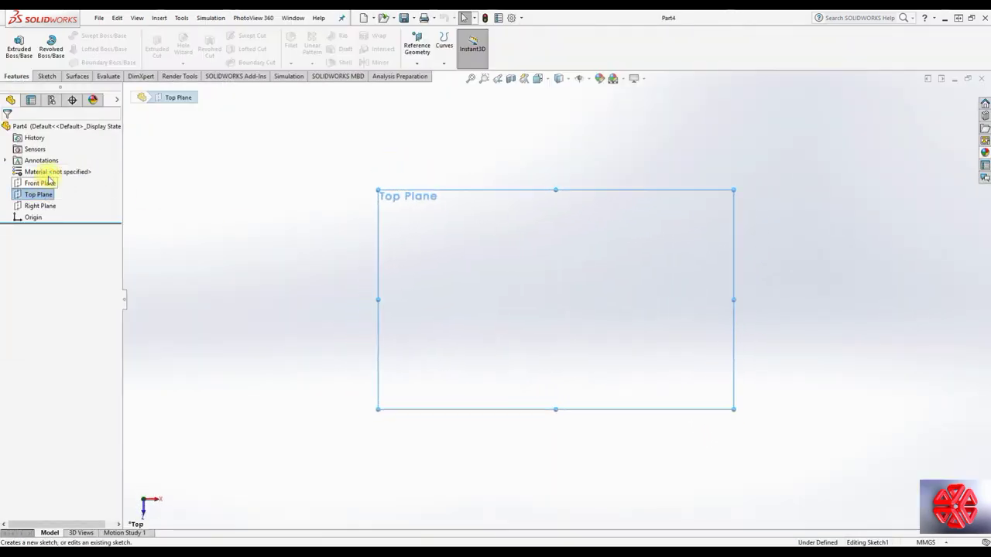
{"action": "left_click", "coordinate": [89, 37]}
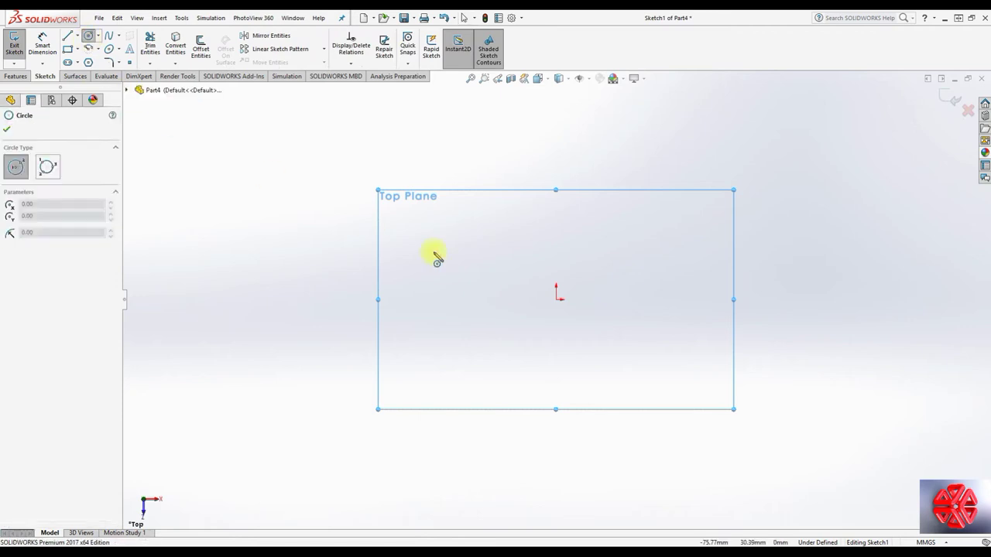
{"action": "left_click", "coordinate": [556, 299]}
{"action": "left_click", "coordinate": [518, 318]}
{"action": "type", "text": "20"}
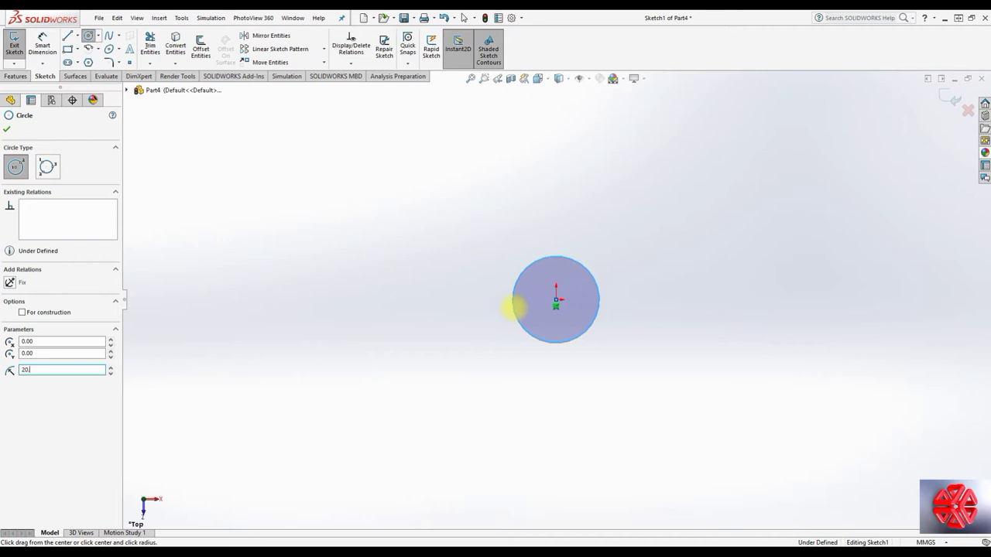
{"action": "key", "text": "Return"}
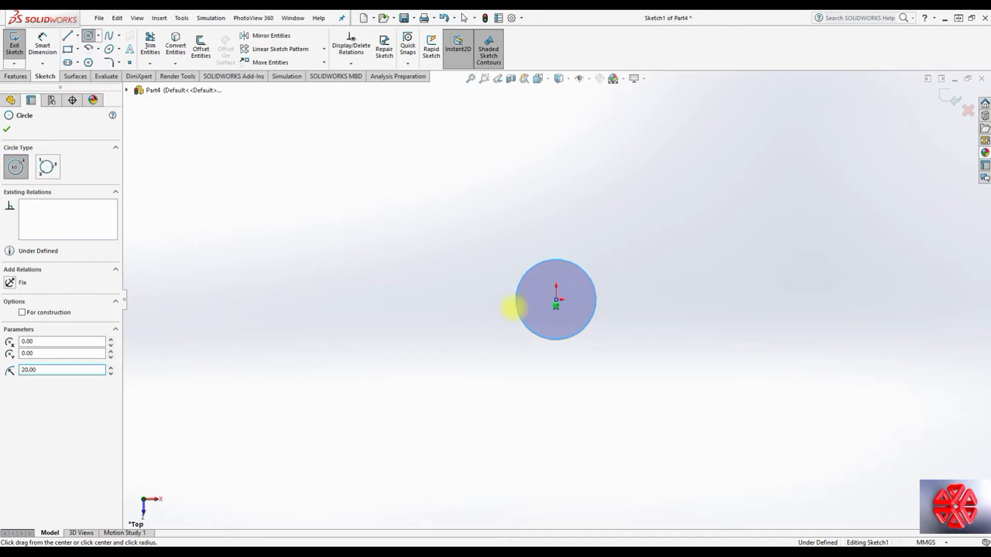
Extrude the circle 1000 mm into a solid pole and view it in isometric
{"action": "left_click", "coordinate": [16, 76]}
{"action": "left_click", "coordinate": [19, 48]}
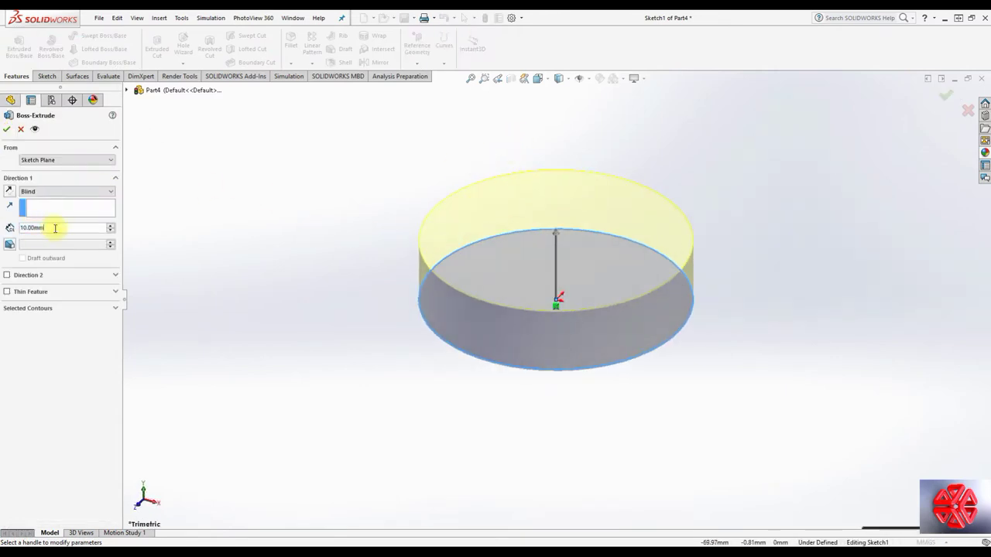
{"action": "type", "text": "1000.0"}
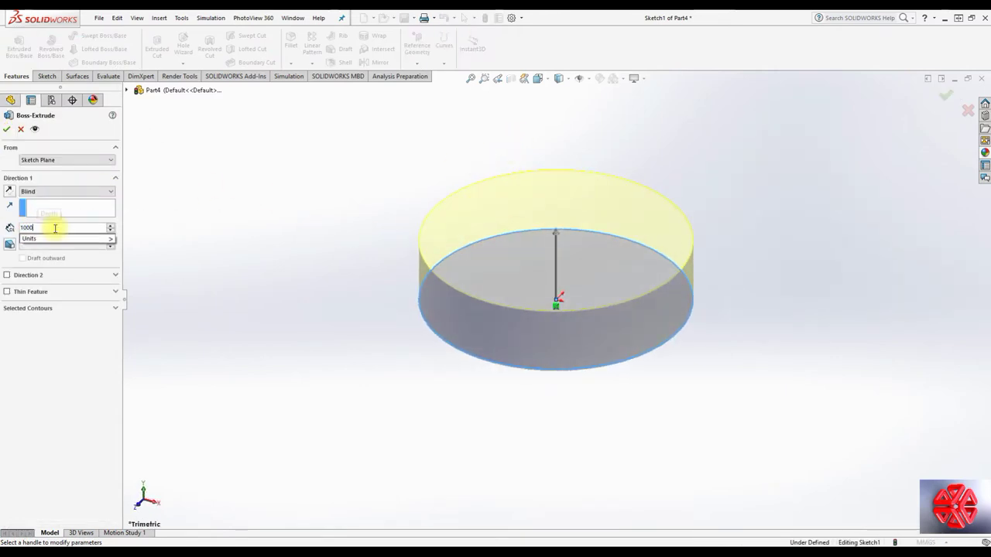
{"action": "key", "text": "Return"}
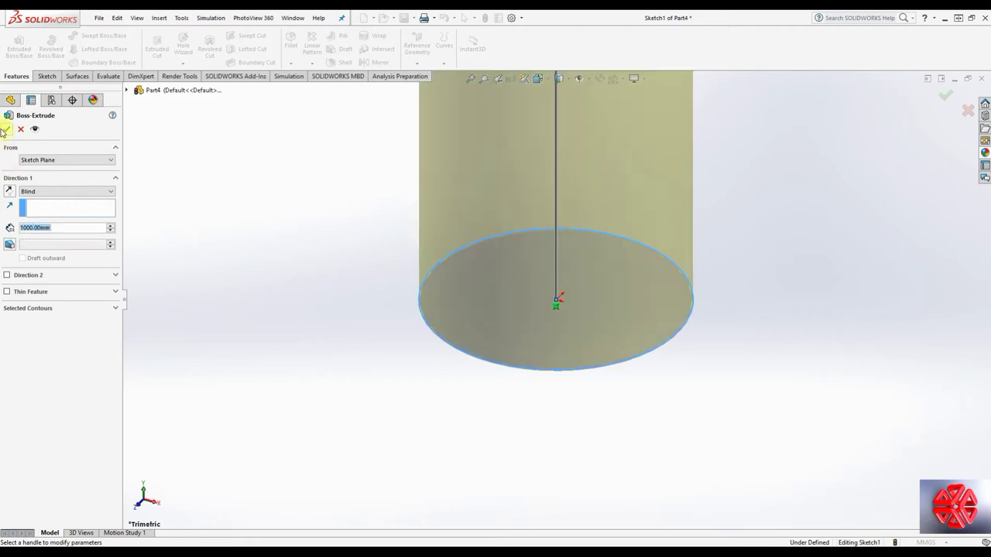
{"action": "left_click", "coordinate": [5, 129]}
{"action": "key", "text": "space"}
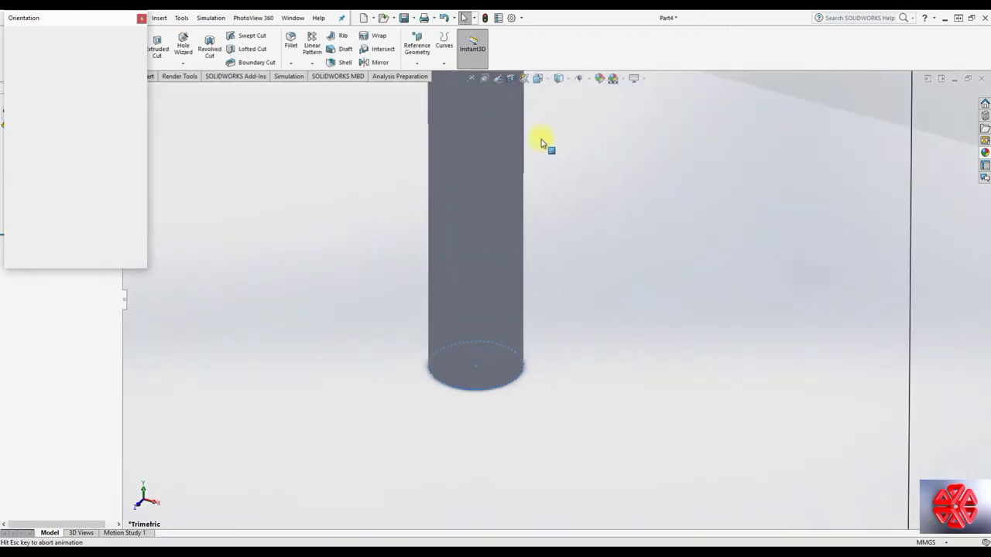
{"action": "left_click", "coordinate": [464, 350]}
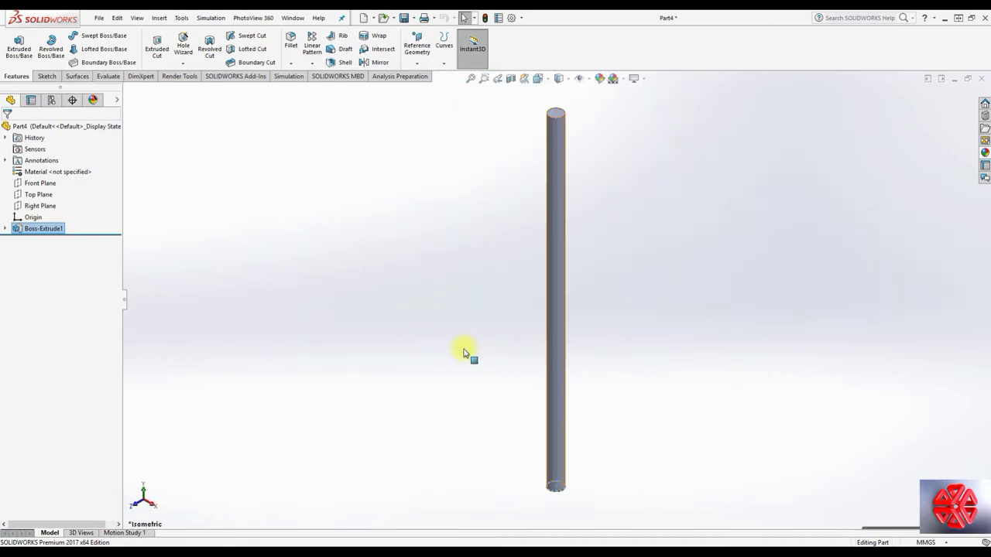
Start a sketch on the Front Plane, viewed head-on
{"action": "left_click", "coordinate": [43, 182]}
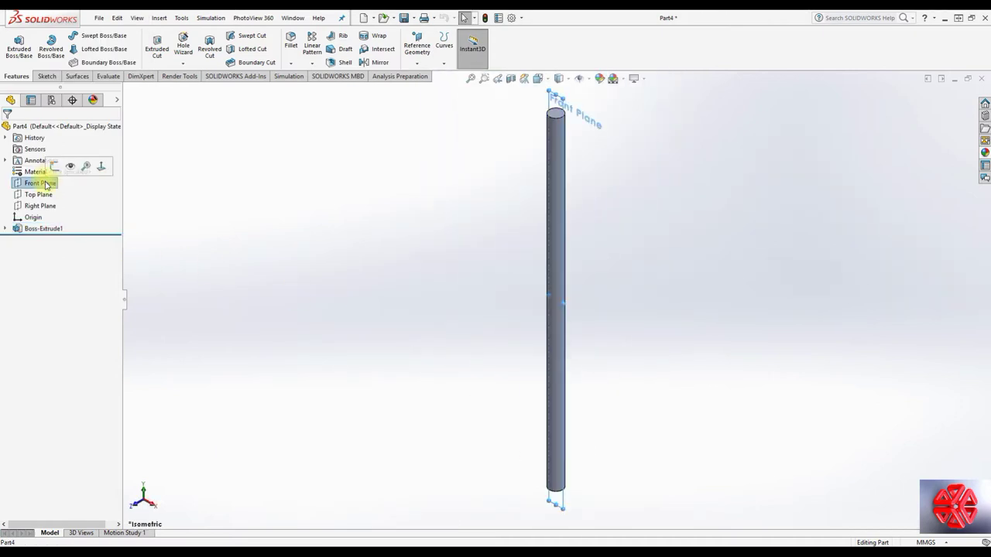
{"action": "left_click", "coordinate": [101, 166]}
{"action": "right_click", "coordinate": [44, 184]}
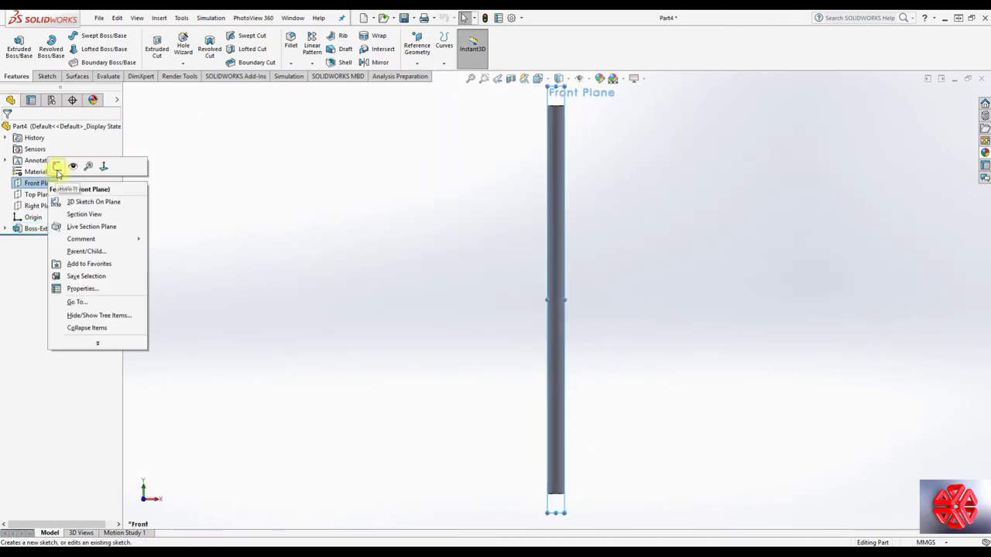
{"action": "left_click", "coordinate": [57, 168]}
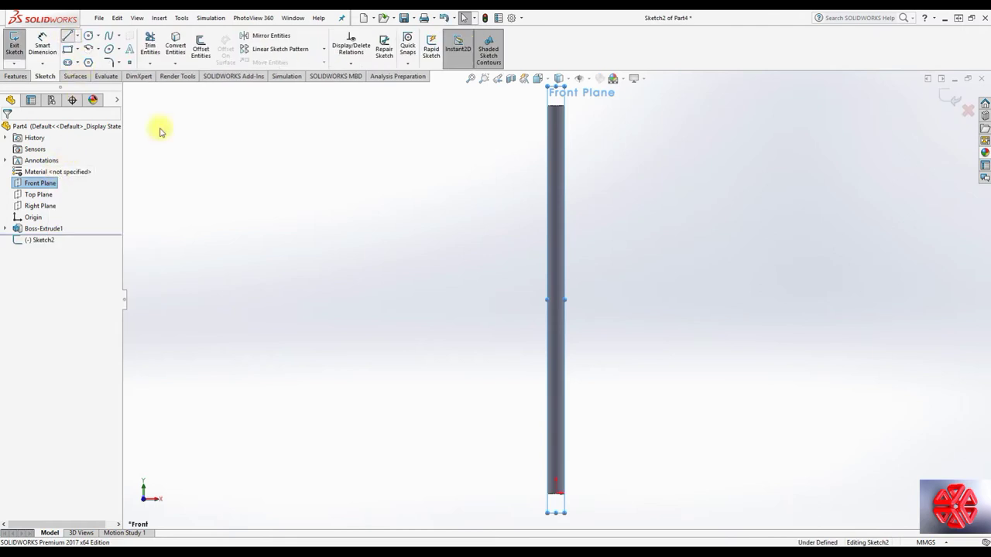
{"action": "scroll", "coordinate": [553, 504], "scroll_direction": "down", "scroll_amount": 3}
{"action": "scroll", "coordinate": [550, 483], "scroll_direction": "down", "scroll_amount": 3}
{"action": "scroll", "coordinate": [534, 410], "scroll_direction": "down", "scroll_amount": 3}
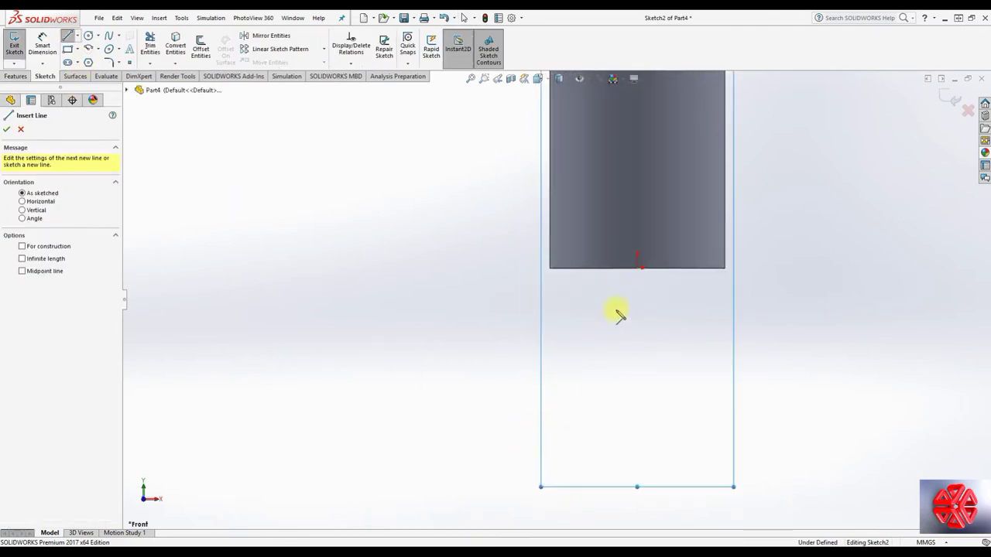
Draw a closed 100 mm by 5 mm rectangle reaching left from the pole's bottom corner
{"action": "left_click", "coordinate": [551, 269]}
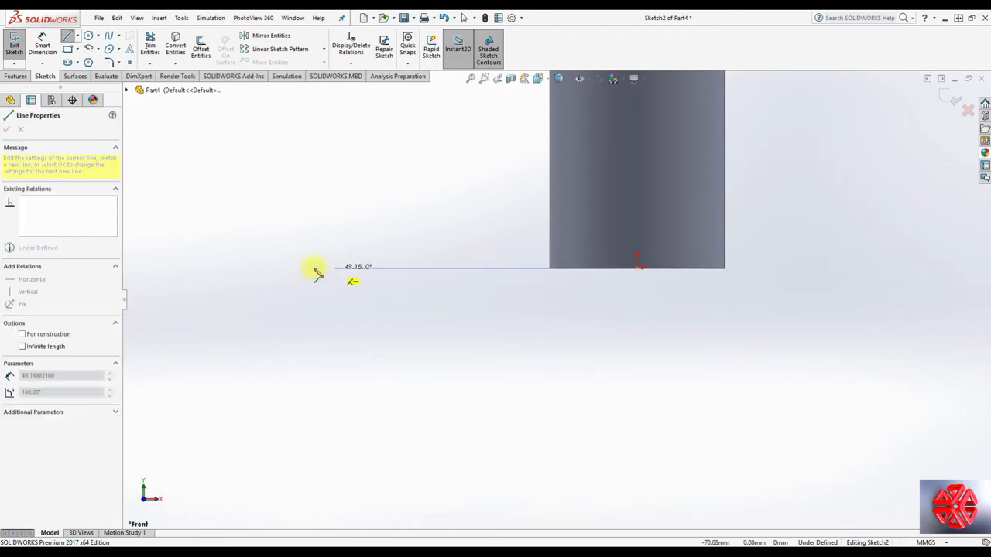
{"action": "left_click", "coordinate": [209, 268]}
{"action": "type", "text": "100"}
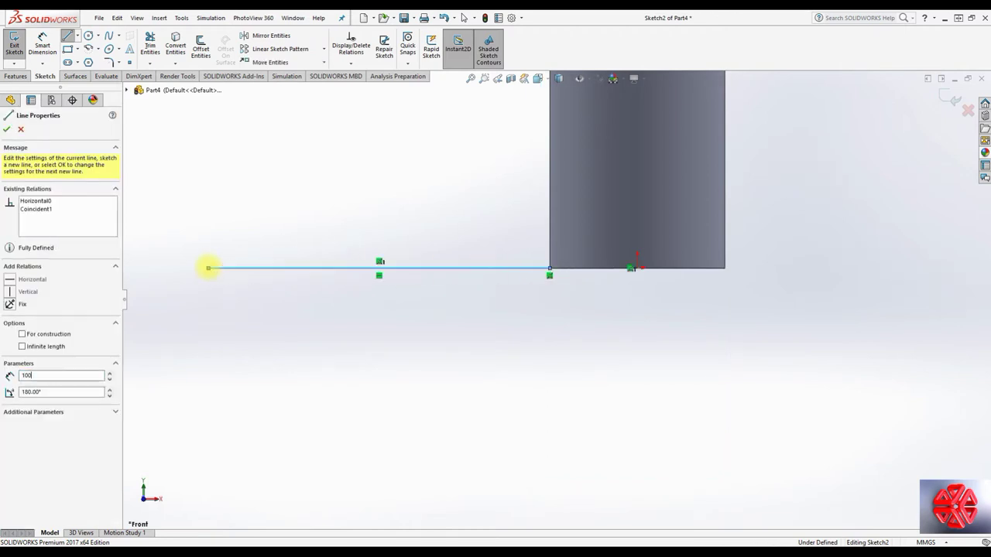
{"action": "key", "text": "Return"}
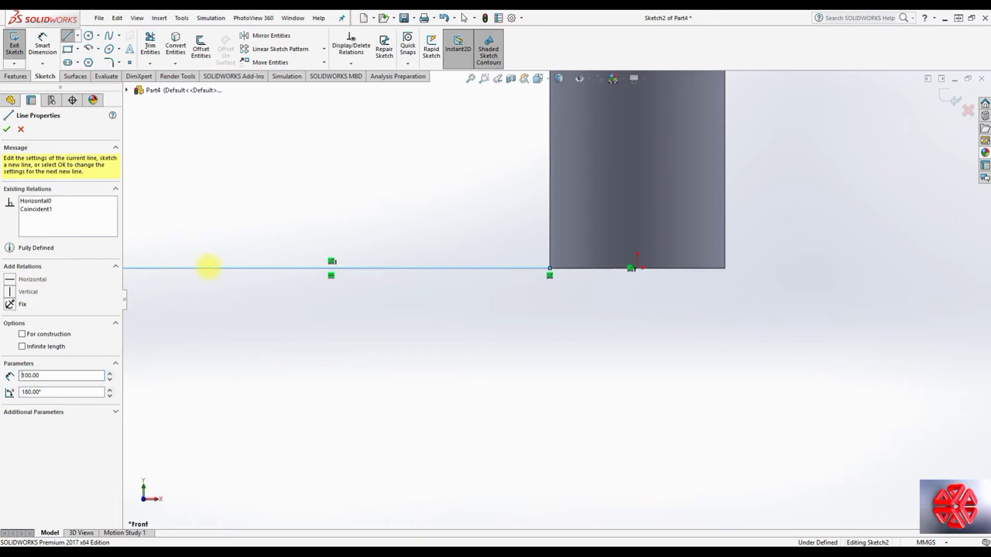
{"action": "scroll", "coordinate": [209, 269], "scroll_direction": "up", "scroll_amount": 2}
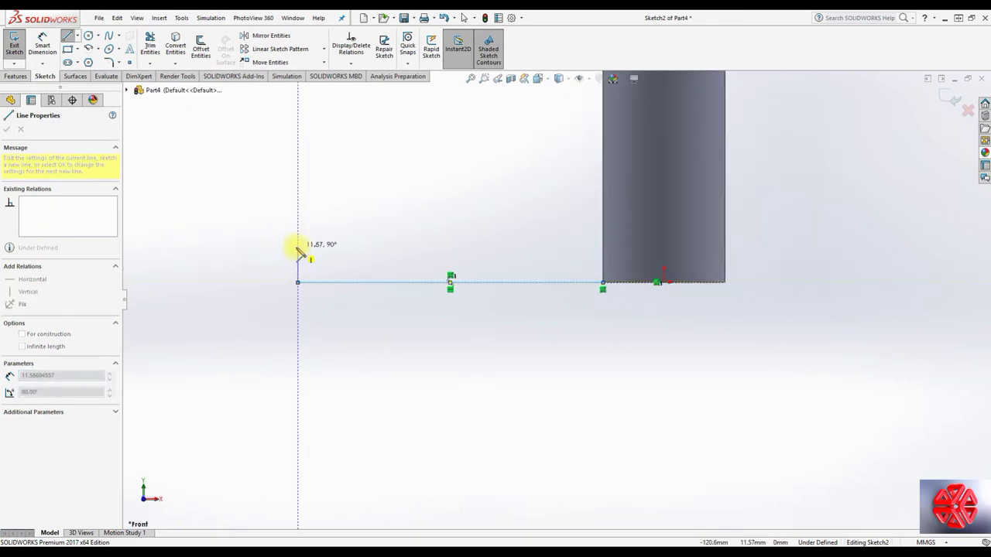
{"action": "left_click", "coordinate": [298, 248]}
{"action": "type", "text": "5019"}
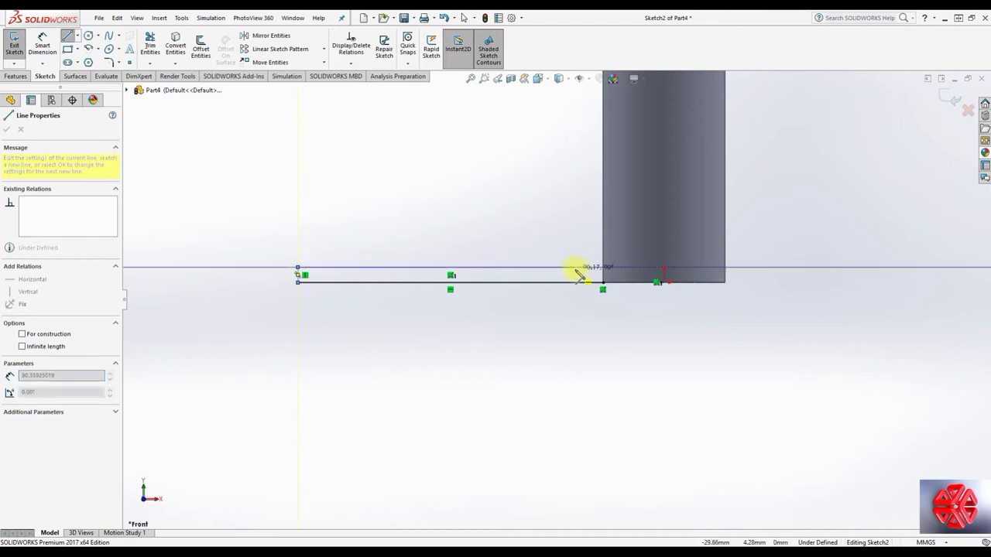
{"action": "left_click", "coordinate": [604, 268]}
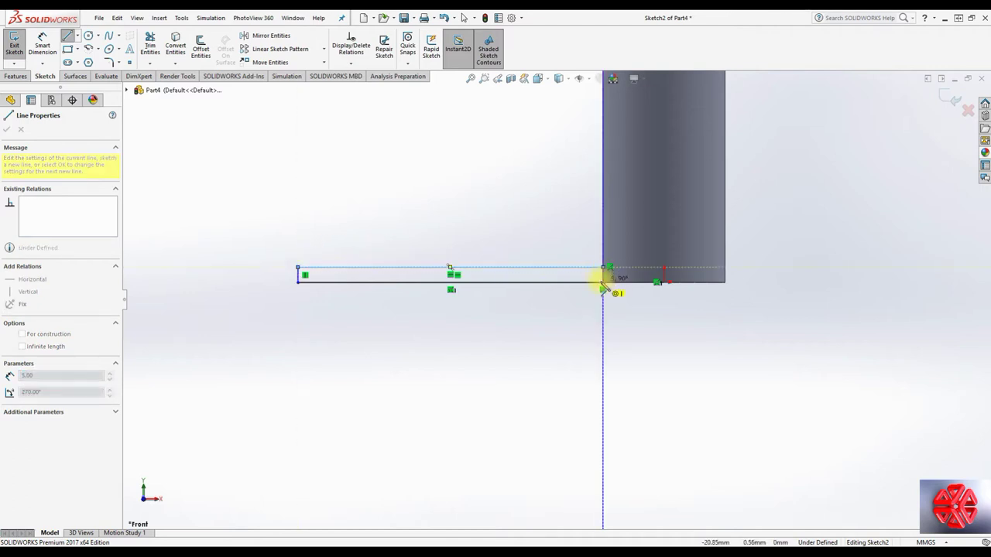
{"action": "left_click", "coordinate": [603, 284]}
{"action": "right_click", "coordinate": [603, 284]}
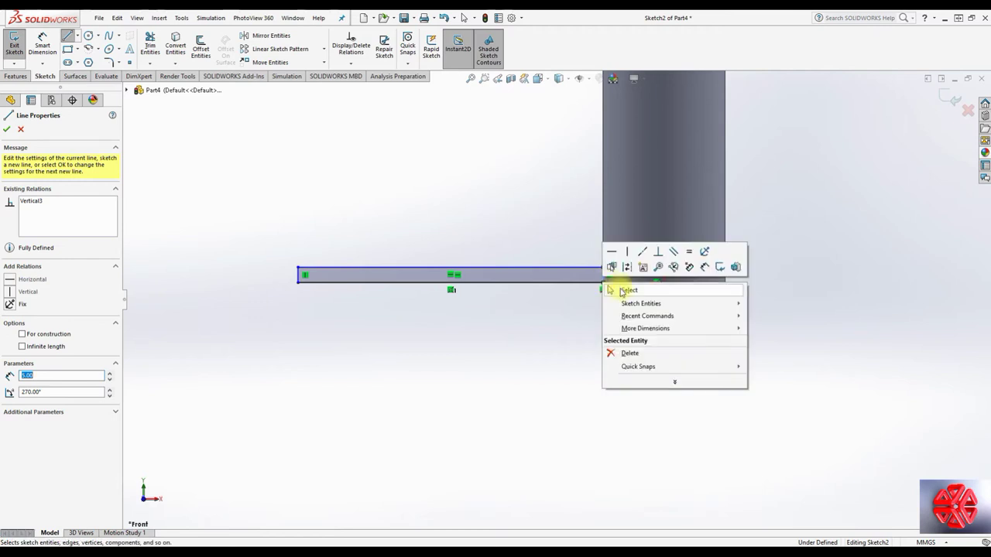
{"action": "left_click", "coordinate": [620, 292]}
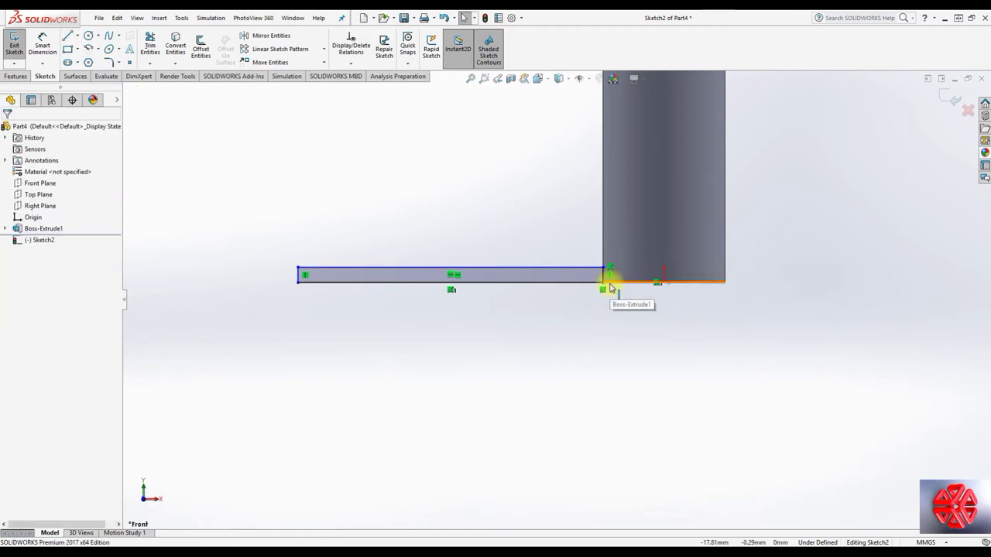
Turn to a 3D view of the pole and the step sketch
{"action": "key", "text": "space"}
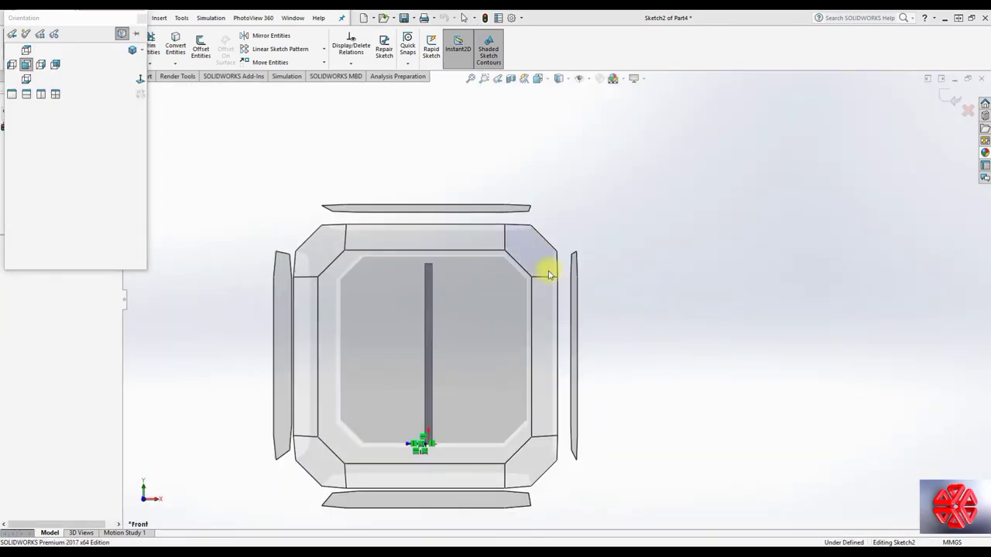
{"action": "left_click", "coordinate": [546, 272]}
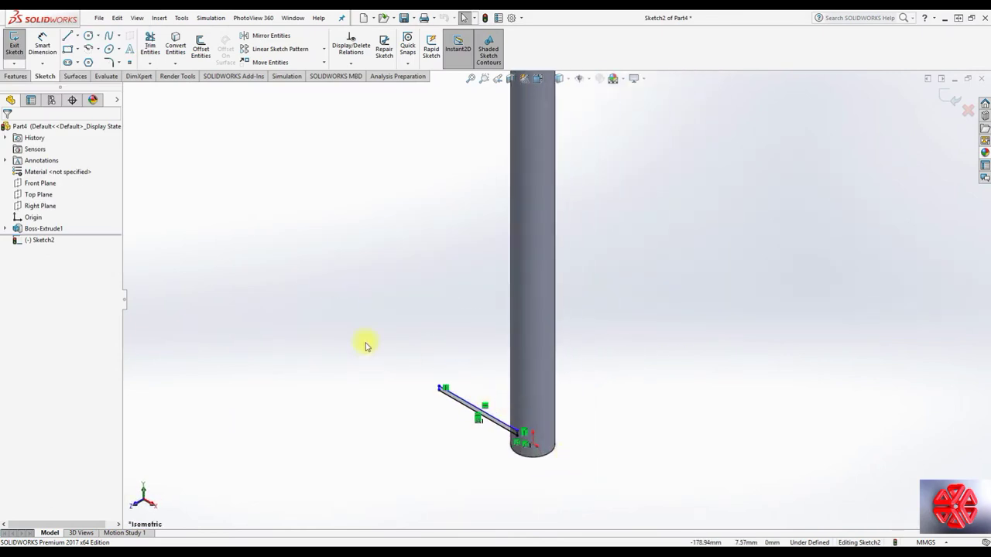
{"action": "left_click", "coordinate": [16, 76]}
Extrude the rectangle as a mid-plane step, settling on 25 mm depth after trying 40 and 30
{"action": "left_click", "coordinate": [20, 55]}
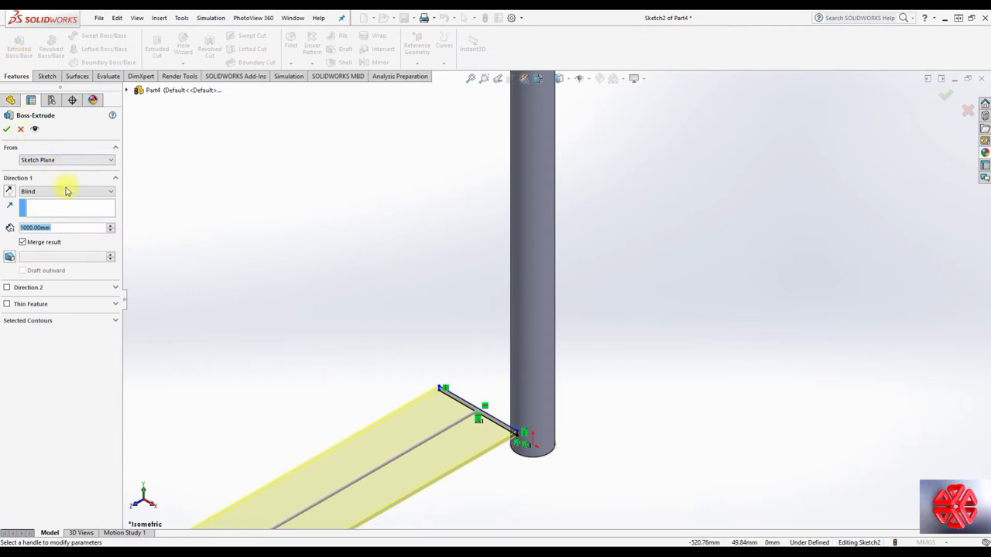
{"action": "left_click", "coordinate": [66, 191]}
{"action": "left_click", "coordinate": [49, 241]}
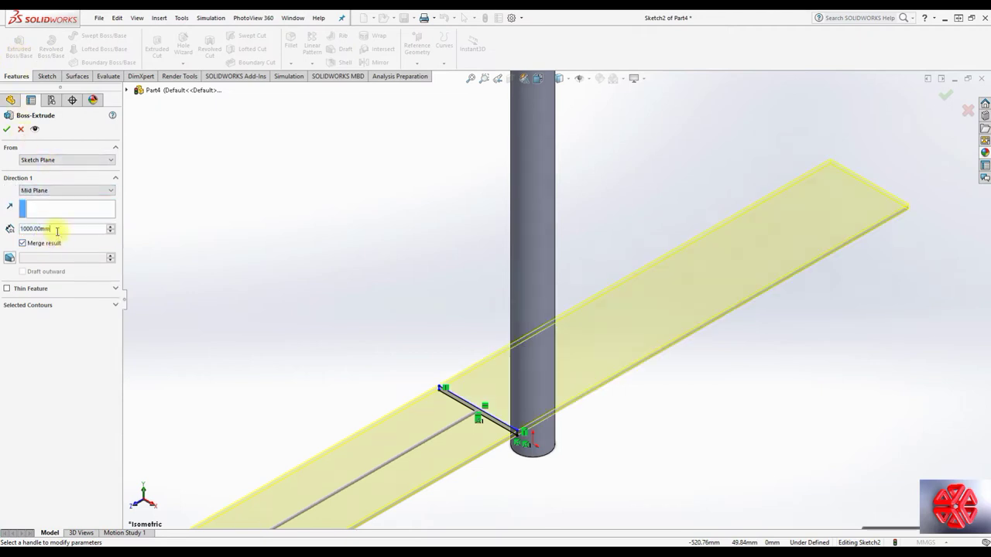
{"action": "type", "text": "40"}
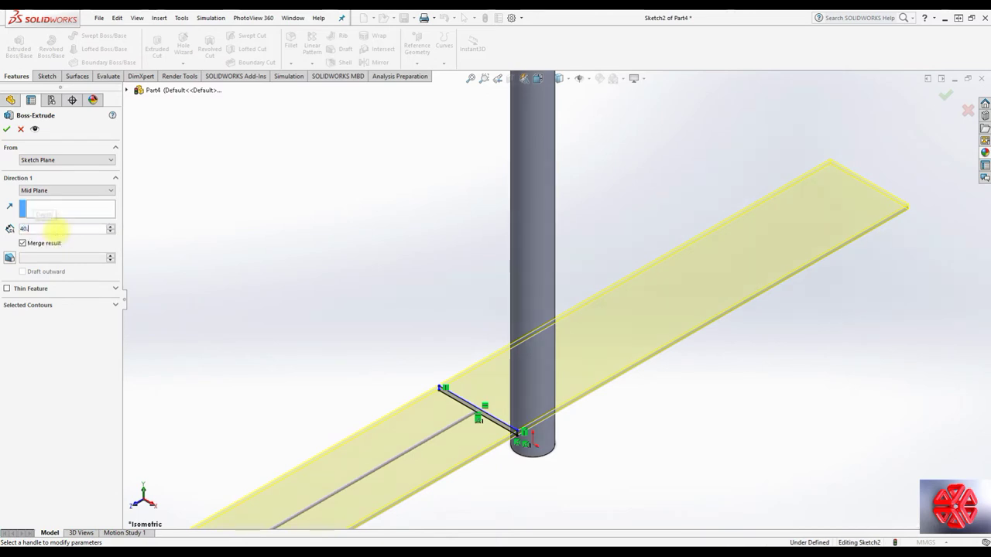
{"action": "key", "text": "Return"}
{"action": "type", "text": "30.0"}
{"action": "key", "text": "Return"}
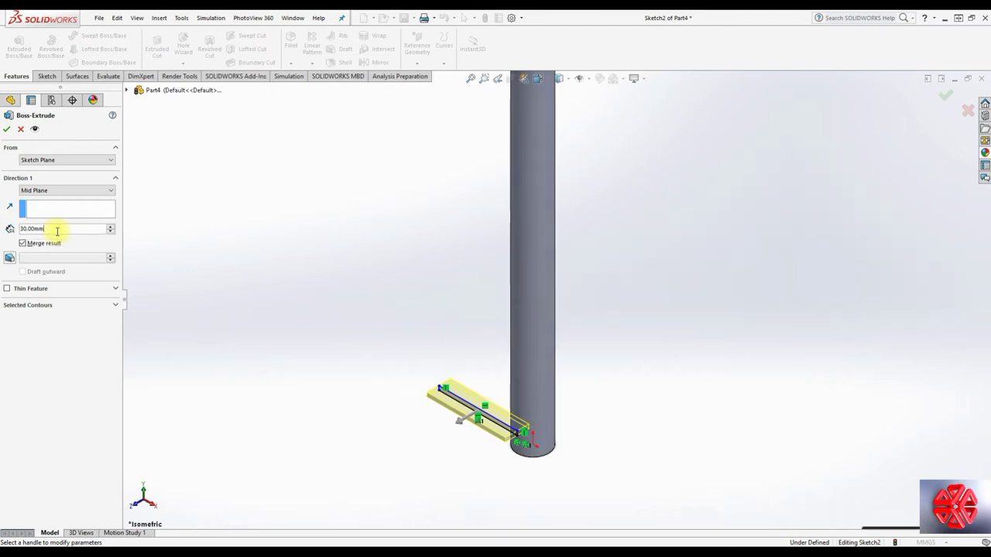
{"action": "type", "text": "25"}
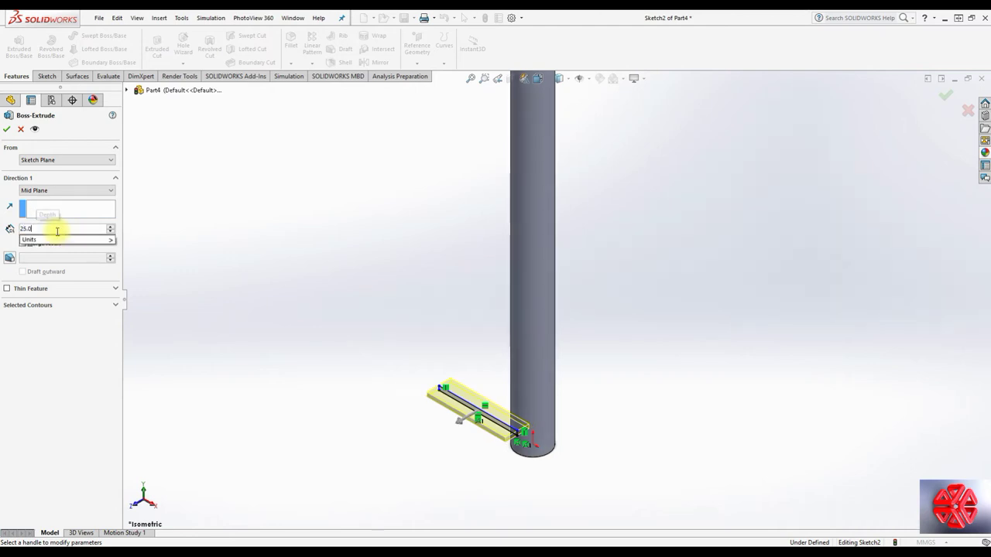
{"action": "key", "text": "Return"}
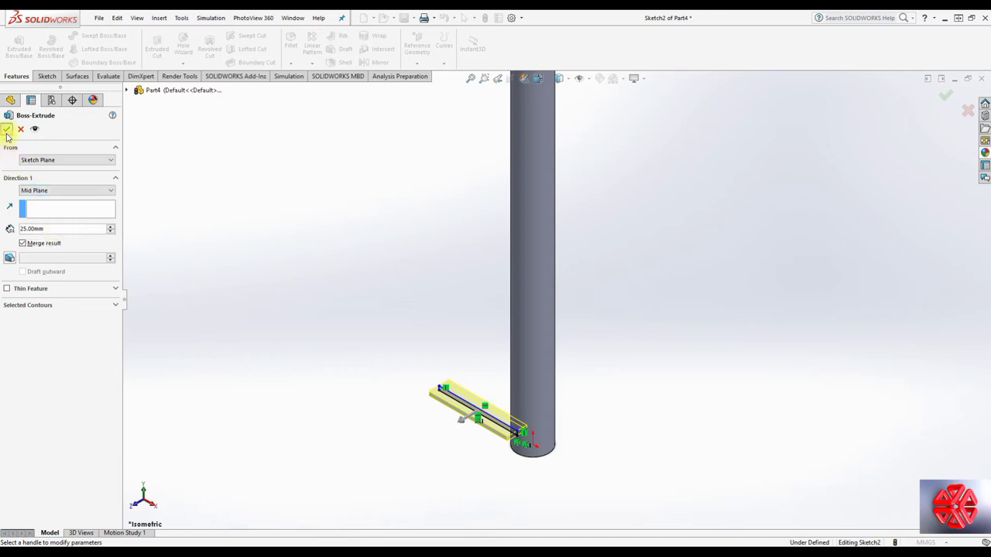
{"action": "left_click", "coordinate": [7, 133]}
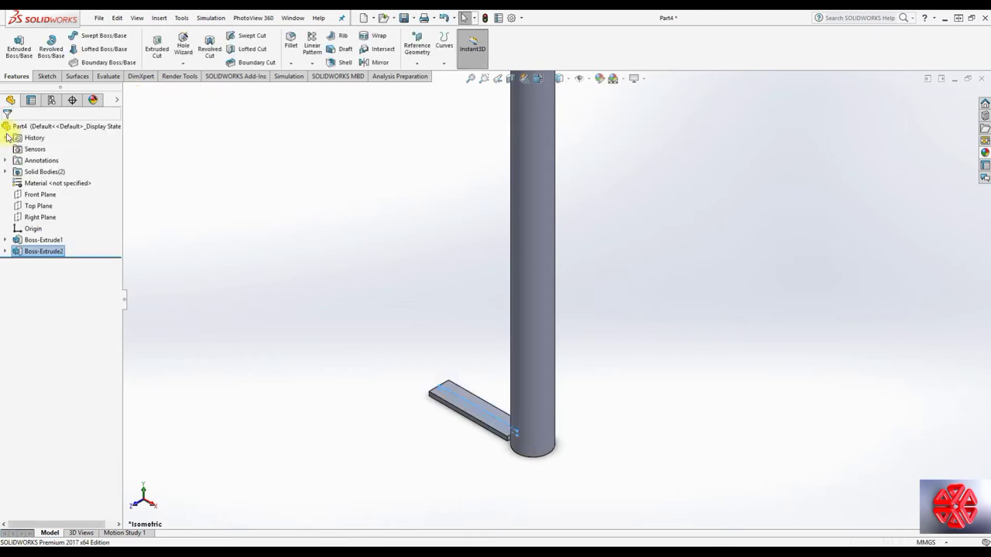
Sketch a 120 mm radius circle centred on the origin on the Top Plane
{"action": "left_click", "coordinate": [47, 206]}
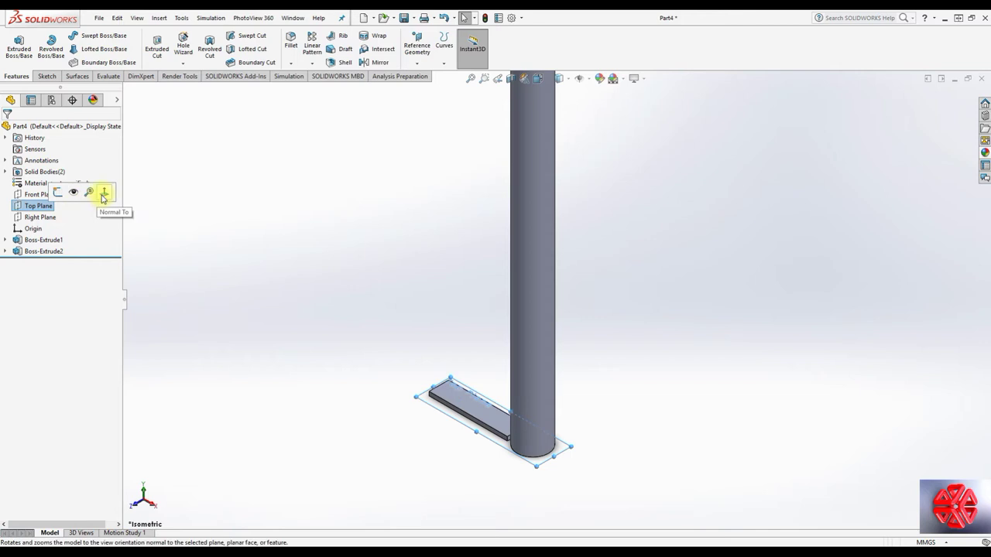
{"action": "left_click", "coordinate": [102, 195]}
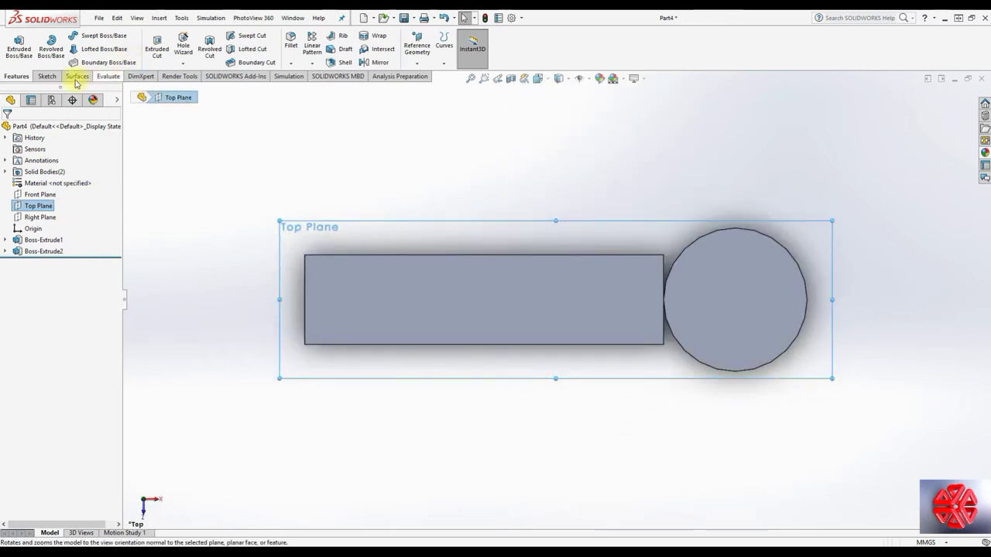
{"action": "right_click", "coordinate": [35, 197]}
{"action": "left_click", "coordinate": [42, 189]}
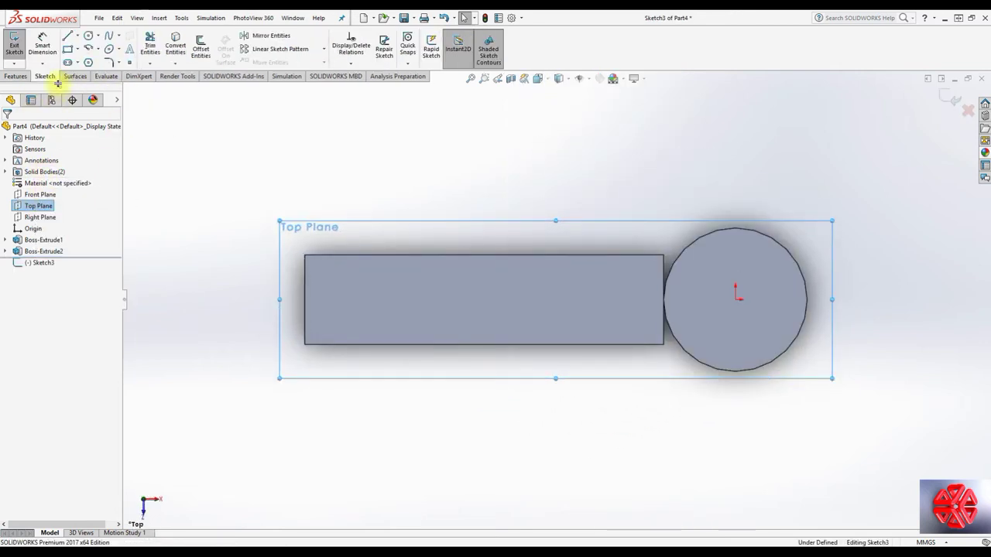
{"action": "left_click", "coordinate": [89, 36]}
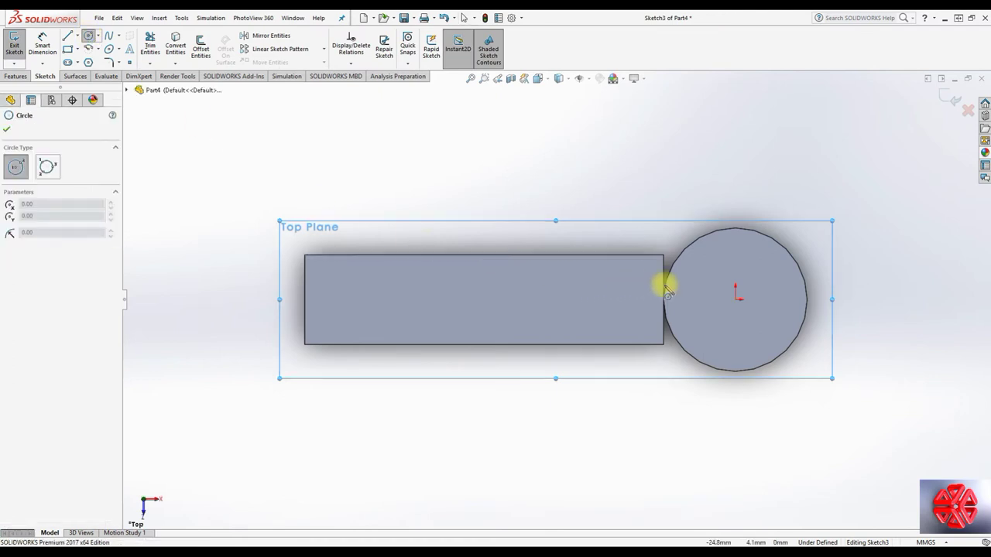
{"action": "left_click", "coordinate": [735, 299]}
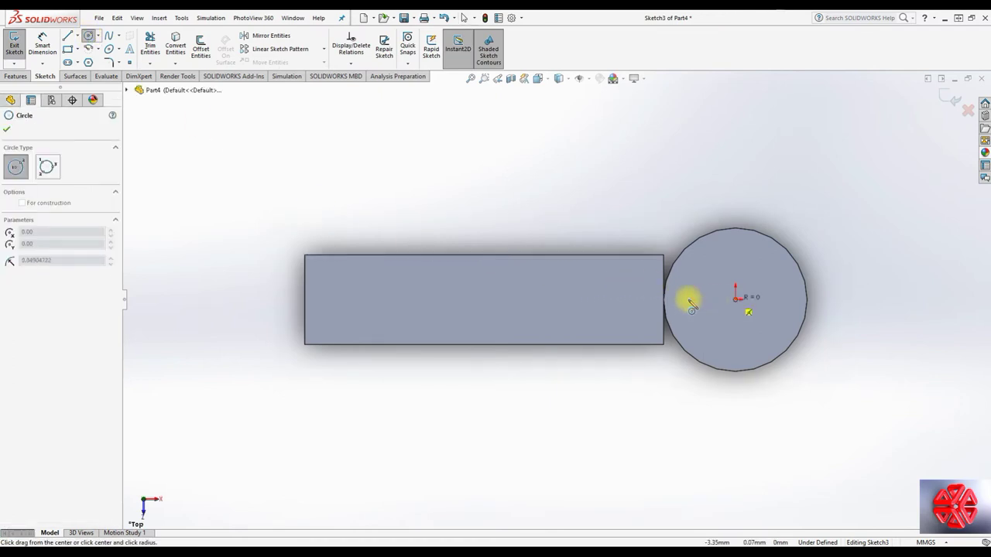
{"action": "left_click", "coordinate": [307, 303]}
{"action": "right_click", "coordinate": [308, 305]}
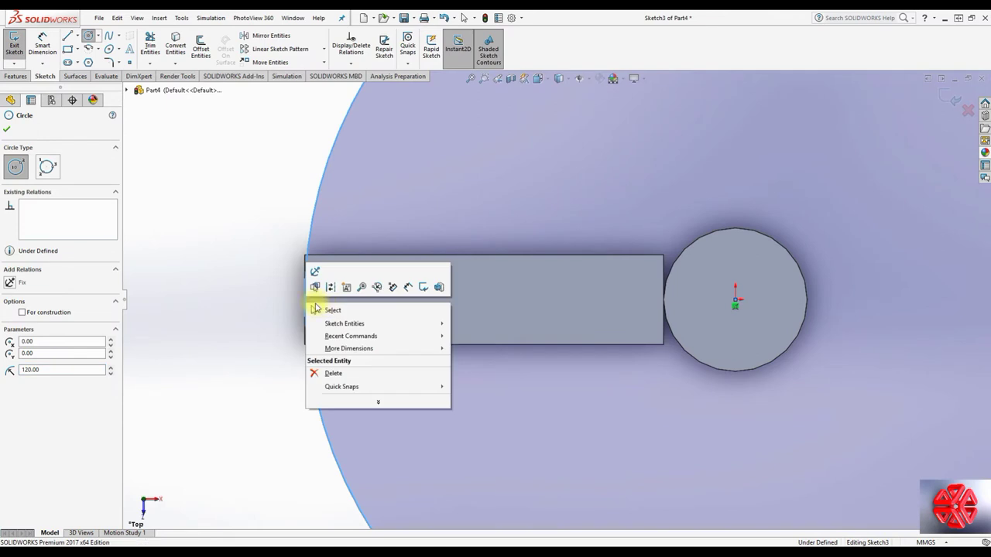
{"action": "left_click", "coordinate": [328, 311]}
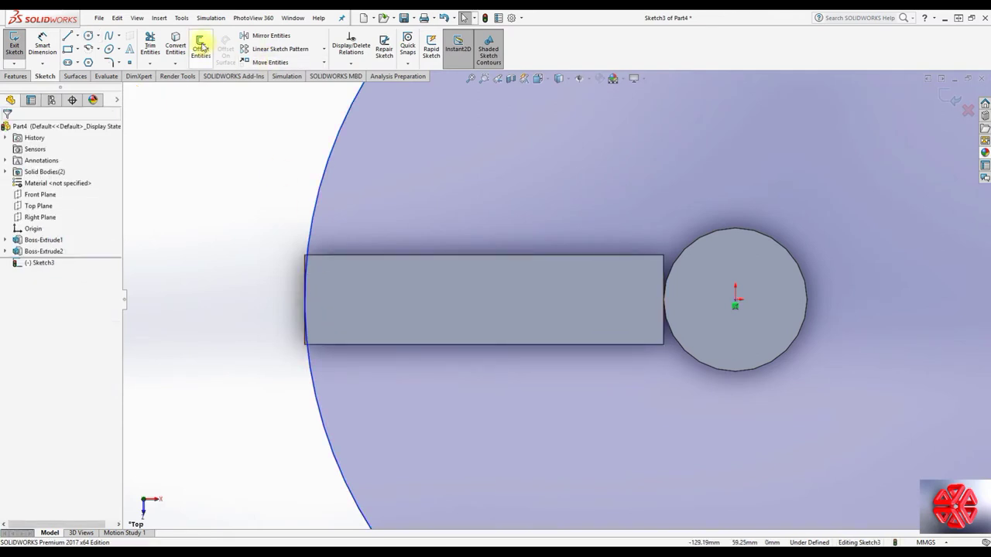
Create a helix from the circle: pitch 1000/3 mm, 3 revolutions, starting at 270°
{"action": "left_click", "coordinate": [159, 17]}
{"action": "mouse_move", "coordinate": [174, 138]}
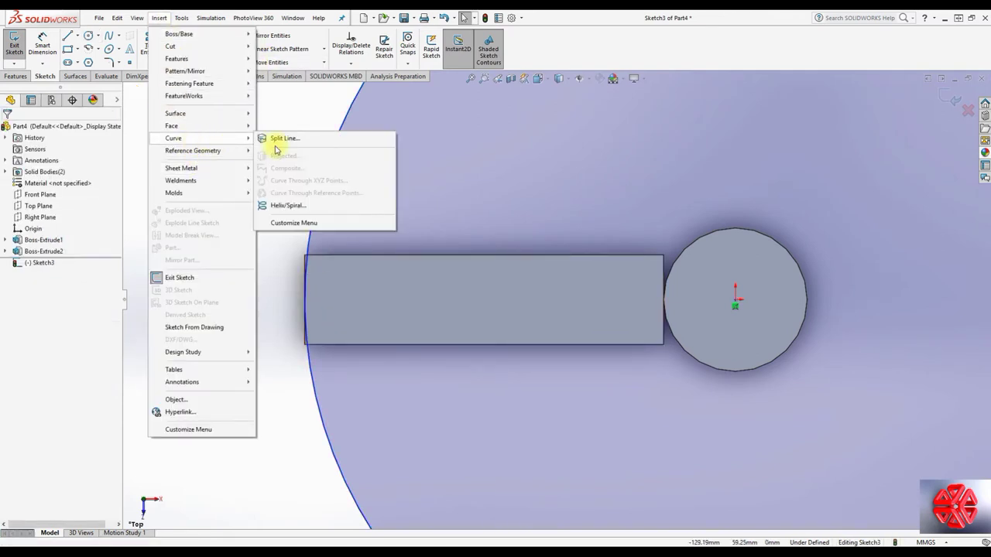
{"action": "left_click", "coordinate": [269, 206]}
{"action": "key", "text": "space"}
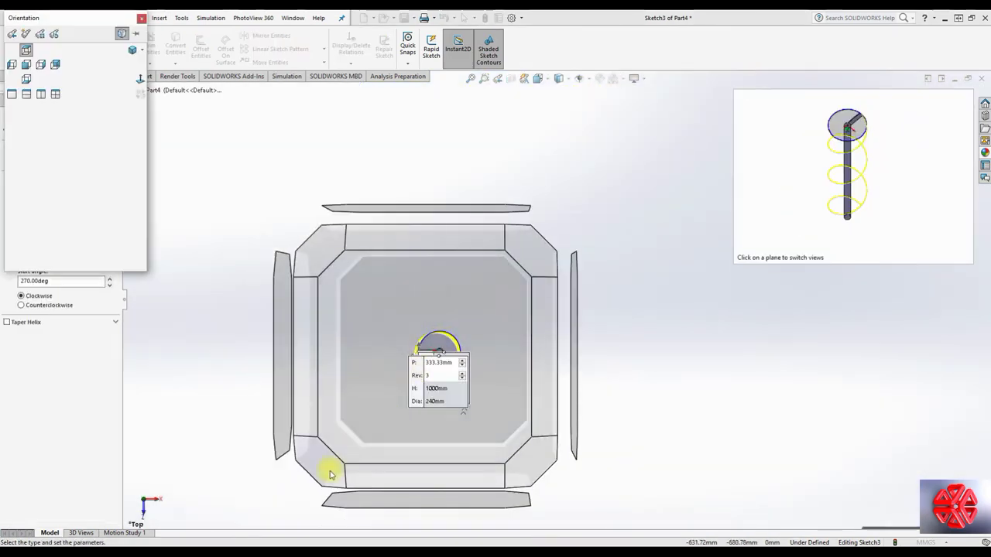
{"action": "left_click", "coordinate": [468, 344]}
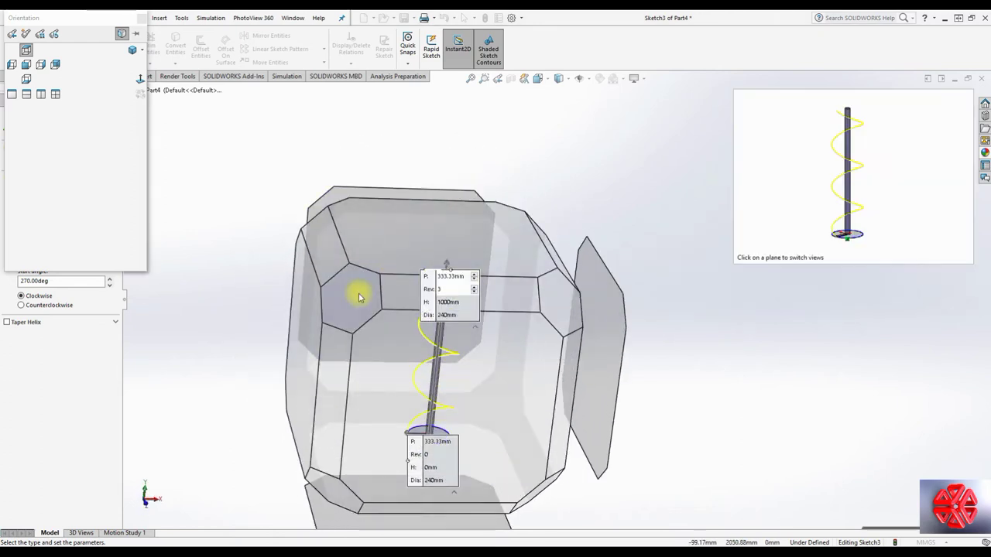
{"action": "left_click", "coordinate": [354, 290]}
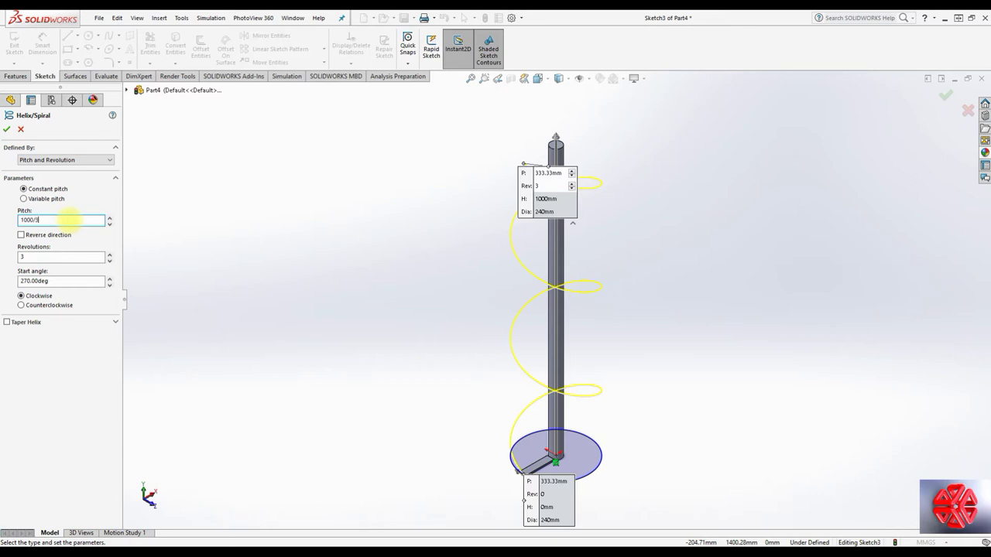
{"action": "left_click", "coordinate": [57, 259]}
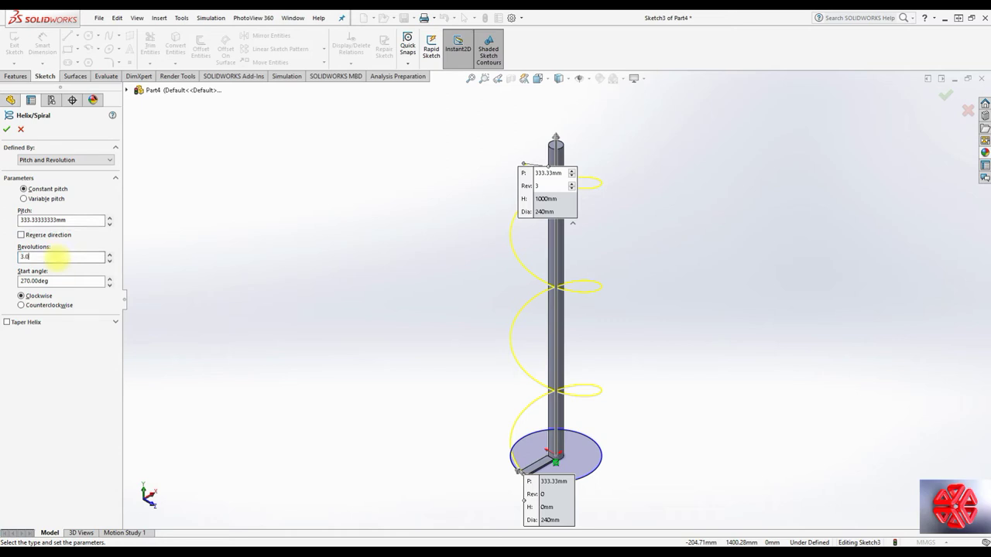
{"action": "left_click", "coordinate": [7, 130]}
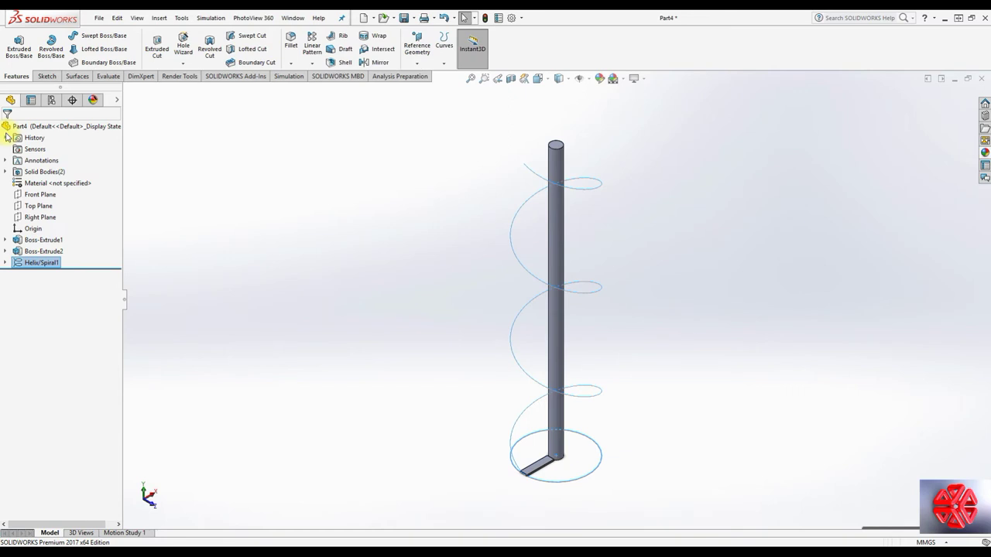
Start a new sketch on the Front Plane, viewed head-on
{"action": "left_click", "coordinate": [42, 195]}
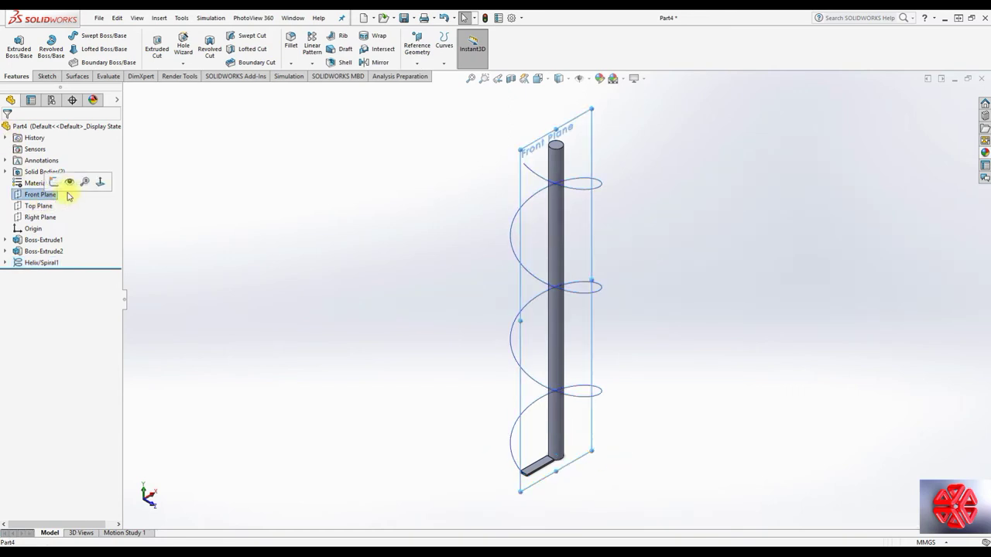
{"action": "left_click", "coordinate": [100, 182]}
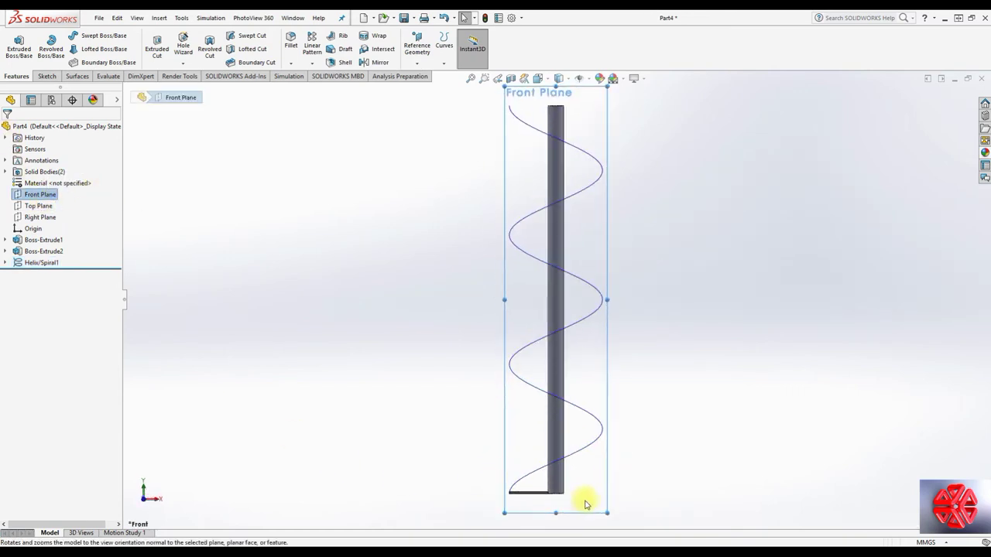
{"action": "scroll", "coordinate": [522, 458], "scroll_direction": "down", "scroll_amount": 3}
{"action": "scroll", "coordinate": [504, 411], "scroll_direction": "down", "scroll_amount": 3}
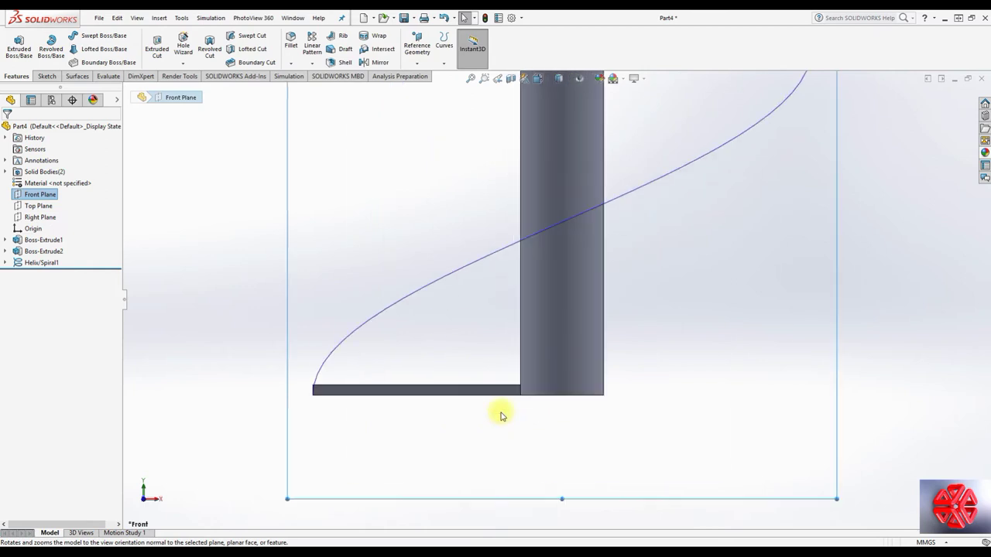
{"action": "right_click", "coordinate": [48, 198]}
{"action": "left_click", "coordinate": [57, 183]}
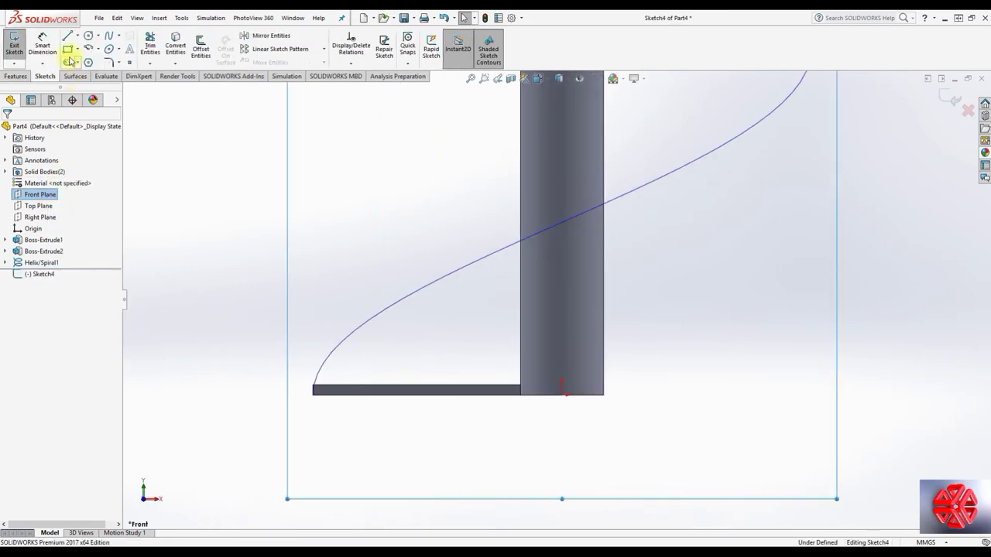
Draw a horizontal 120 mm line from the origin to the step's outer corner, then view isometric
{"action": "left_click", "coordinate": [69, 38]}
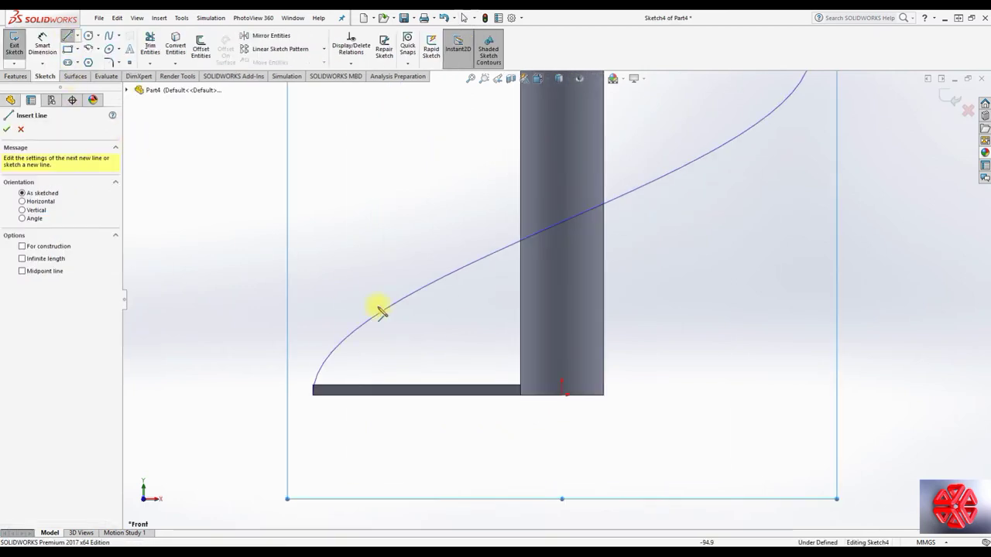
{"action": "left_click", "coordinate": [562, 392]}
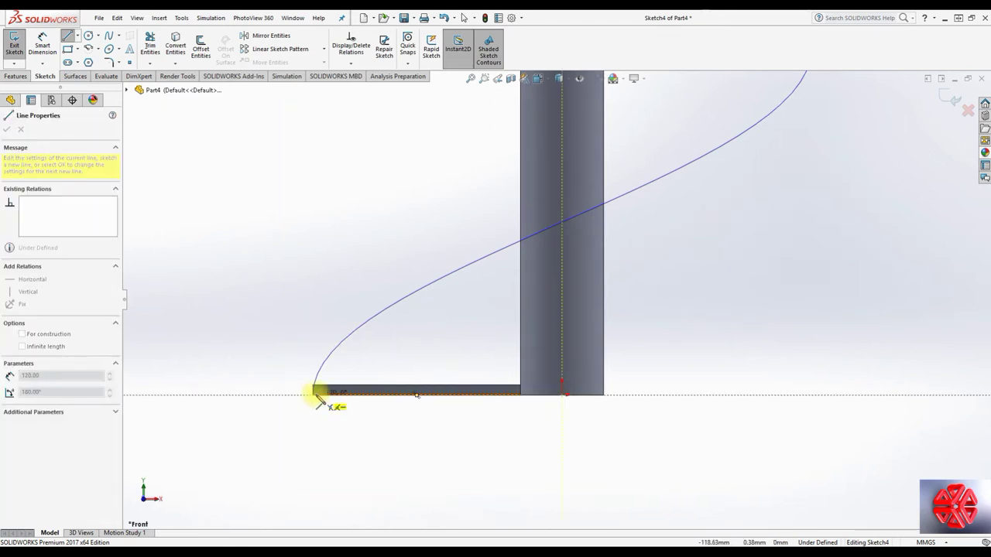
{"action": "left_click", "coordinate": [313, 394]}
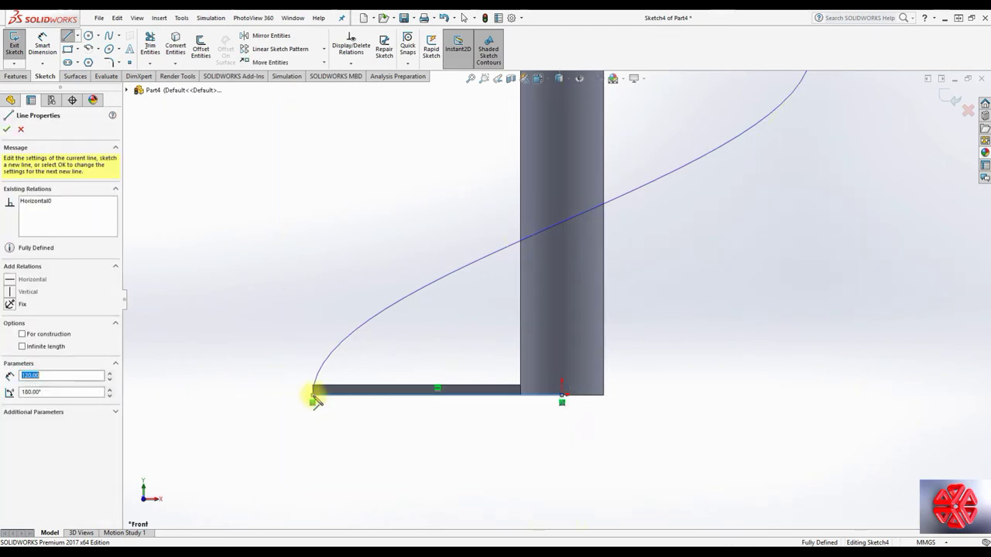
{"action": "right_click", "coordinate": [314, 396]}
{"action": "left_click", "coordinate": [335, 405]}
{"action": "key", "text": "space"}
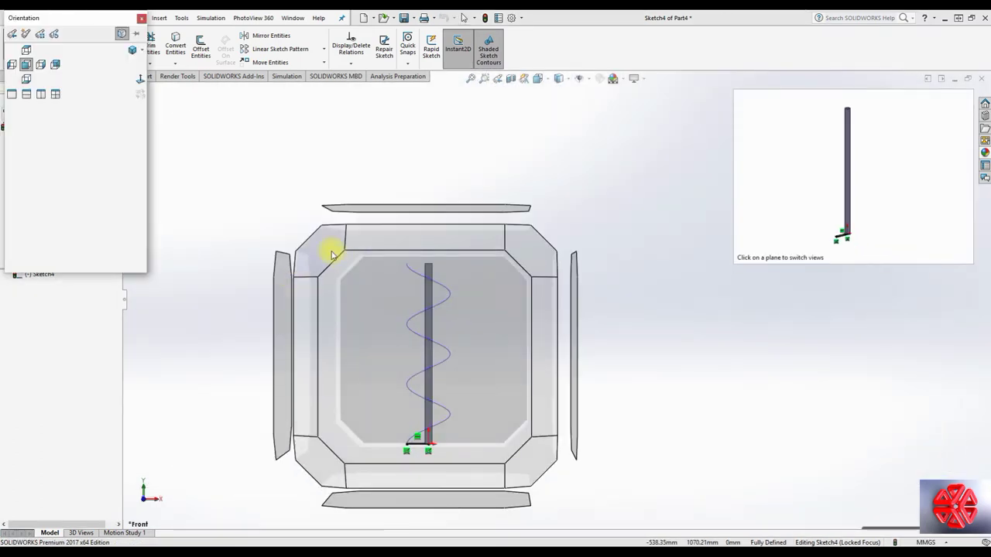
{"action": "left_click", "coordinate": [331, 254]}
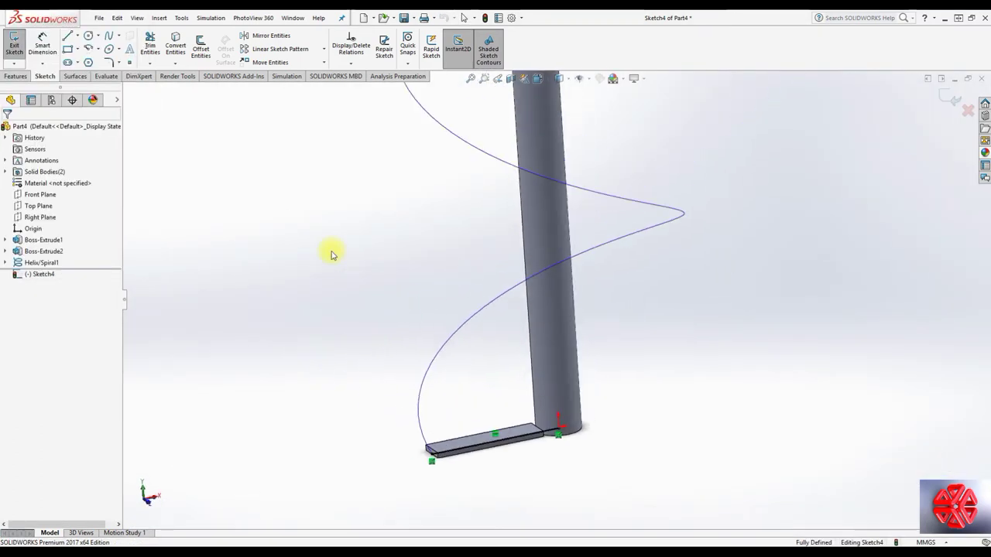
Create a swept surface using Sketch4 as profile and Helix/Spiral1 as path
{"action": "left_click", "coordinate": [75, 76]}
{"action": "left_click", "coordinate": [74, 49]}
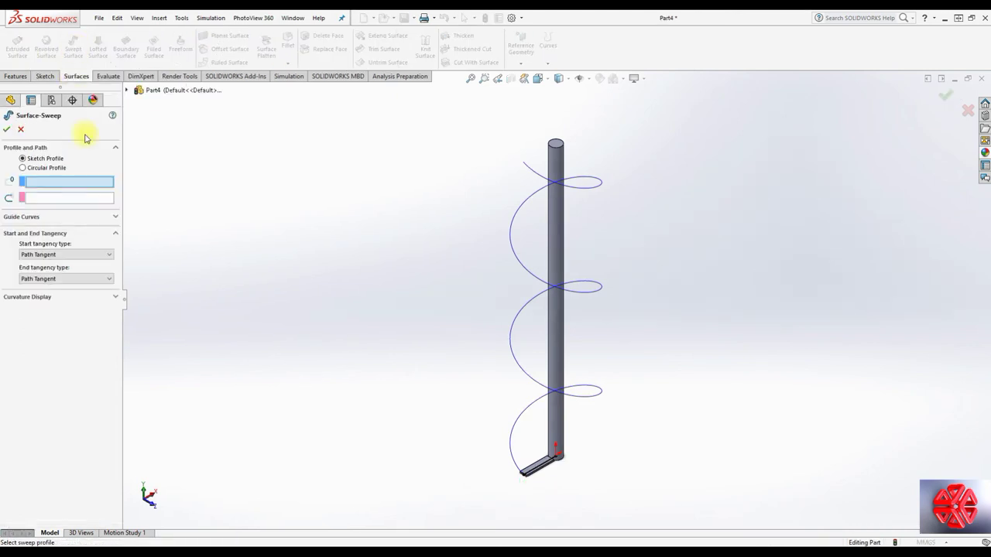
{"action": "left_click", "coordinate": [540, 466]}
{"action": "left_click", "coordinate": [539, 466]}
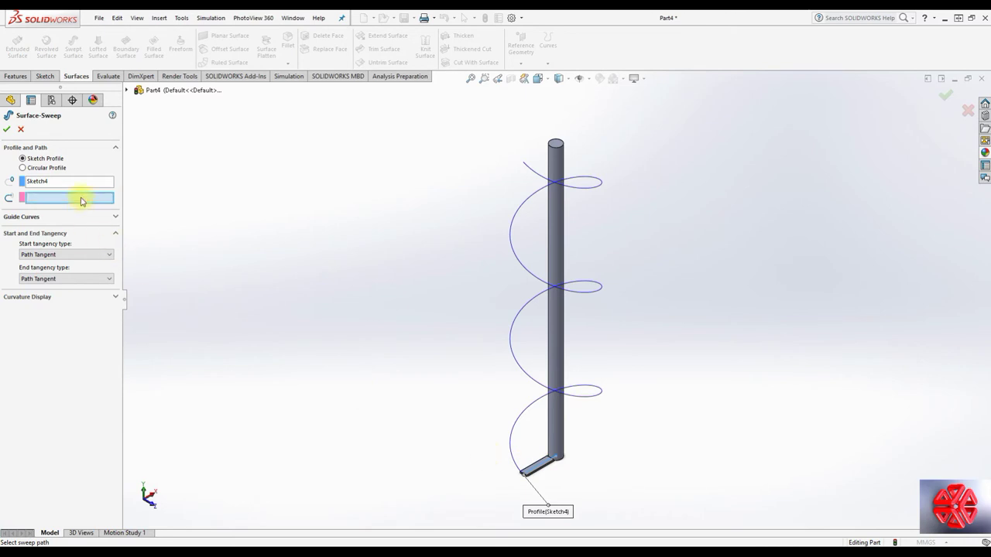
{"action": "left_click", "coordinate": [536, 281]}
{"action": "key", "text": "Return"}
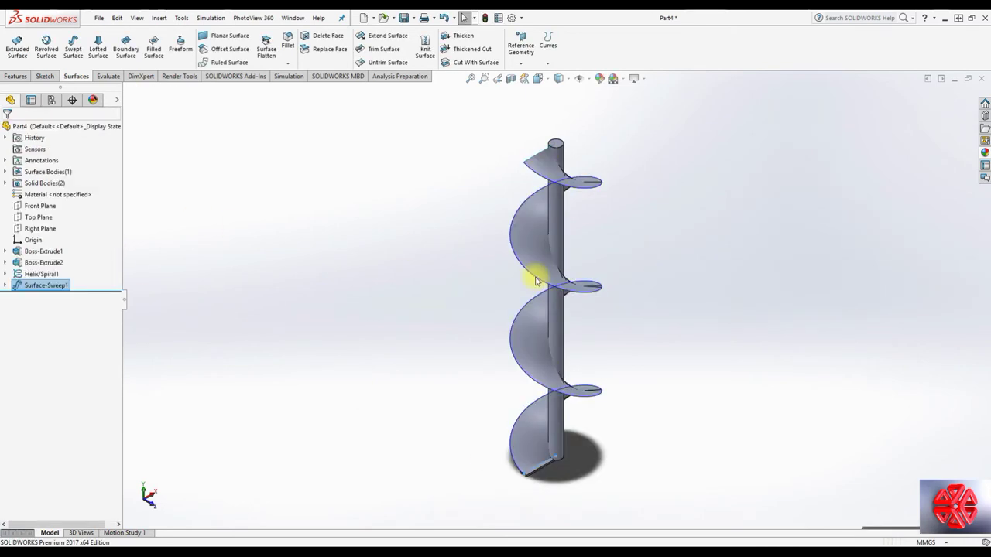
{"action": "left_click", "coordinate": [303, 146]}
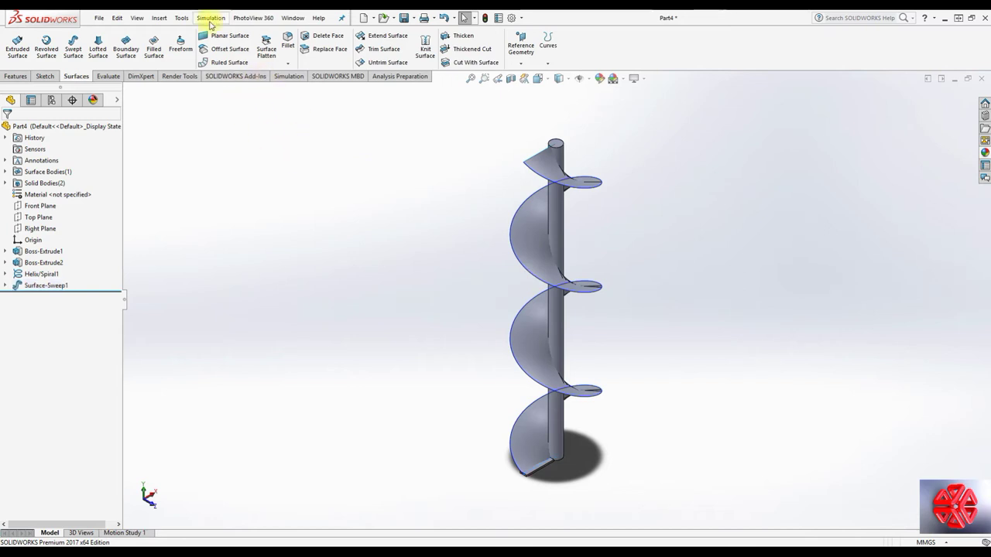
Create an Intersection Curve between the swept surface and the pole's cylindrical face
{"action": "left_click", "coordinate": [181, 20]}
{"action": "mouse_move", "coordinate": [159, 18]}
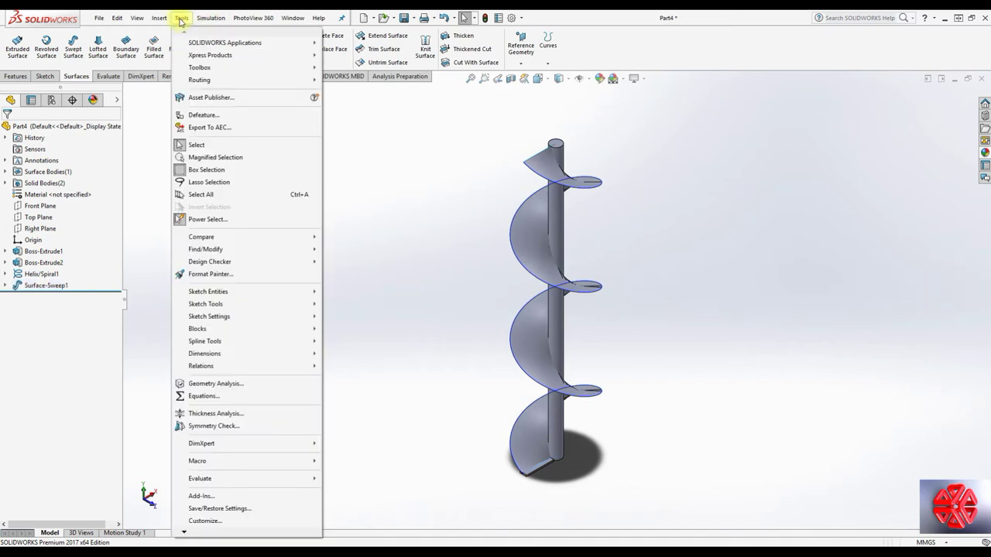
{"action": "mouse_move", "coordinate": [174, 138]}
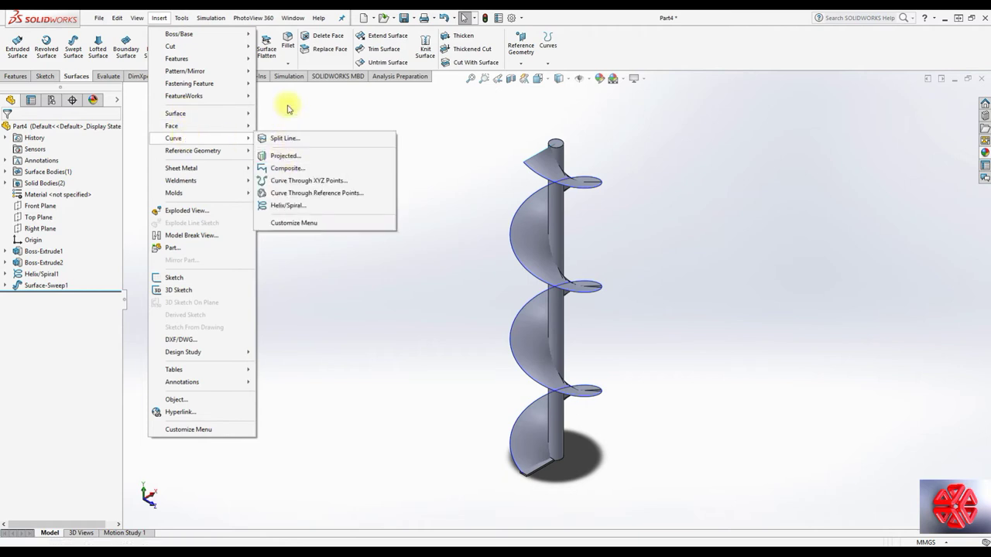
{"action": "left_click", "coordinate": [283, 104]}
{"action": "left_click", "coordinate": [186, 19]}
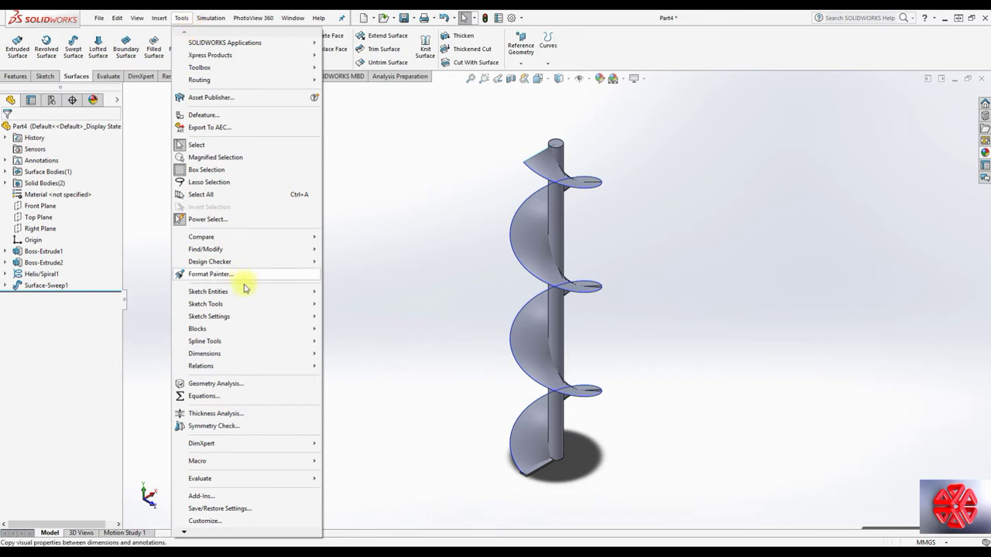
{"action": "mouse_move", "coordinate": [206, 304]}
{"action": "left_click", "coordinate": [361, 132]}
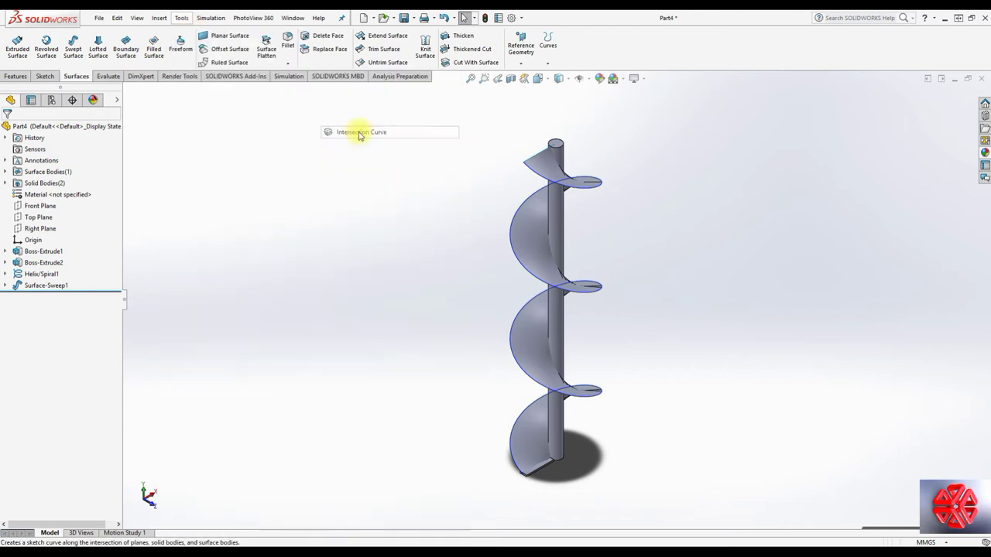
{"action": "left_click", "coordinate": [529, 231]}
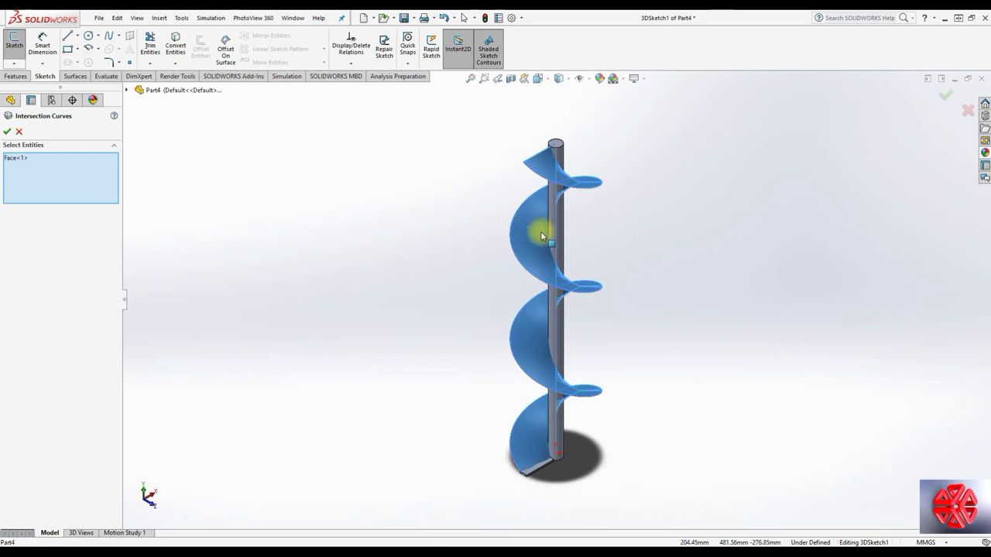
{"action": "left_click", "coordinate": [559, 223]}
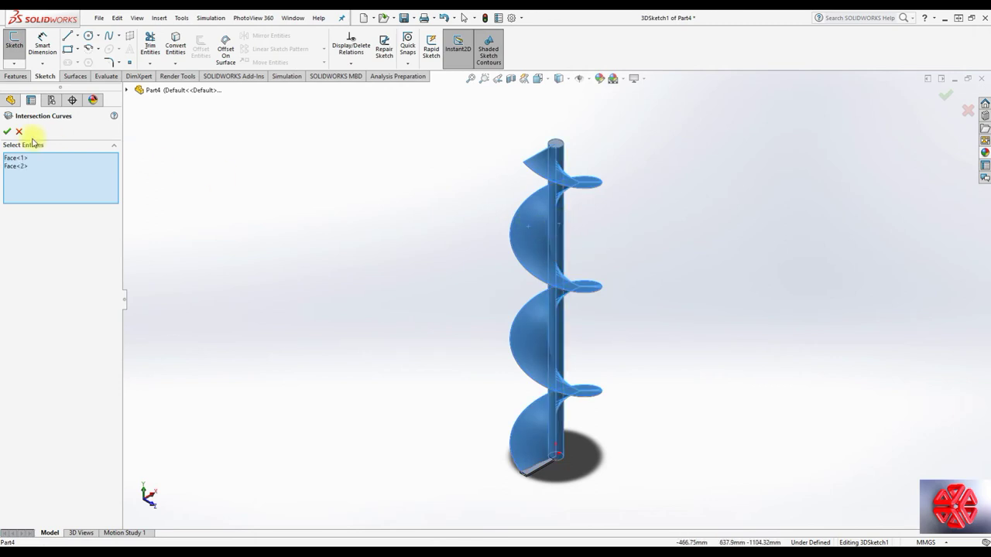
{"action": "left_click", "coordinate": [8, 132]}
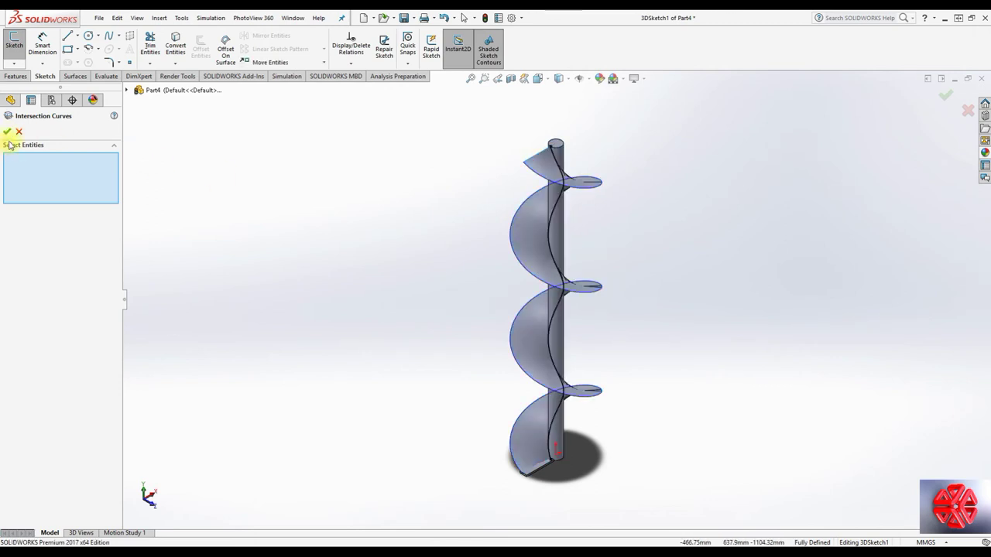
{"action": "left_click", "coordinate": [8, 132]}
Hide Surface-Sweep1 and exit the 3D sketch
{"action": "left_click", "coordinate": [52, 286]}
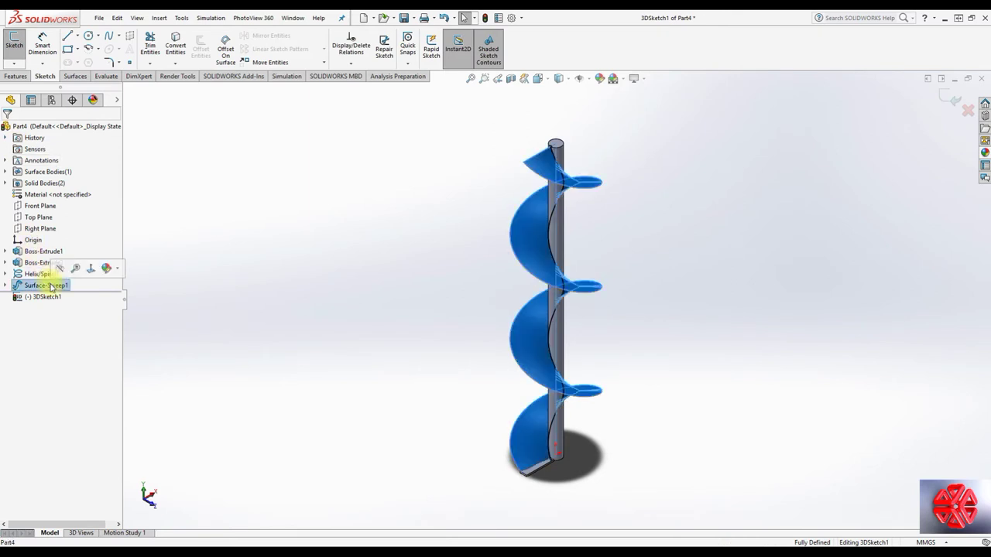
{"action": "left_click", "coordinate": [60, 269]}
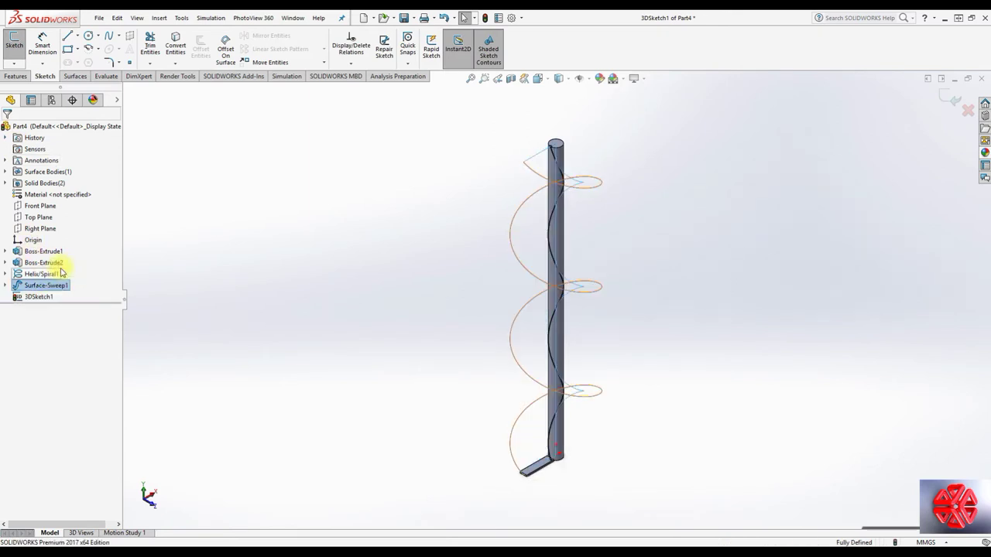
{"action": "left_click", "coordinate": [274, 294]}
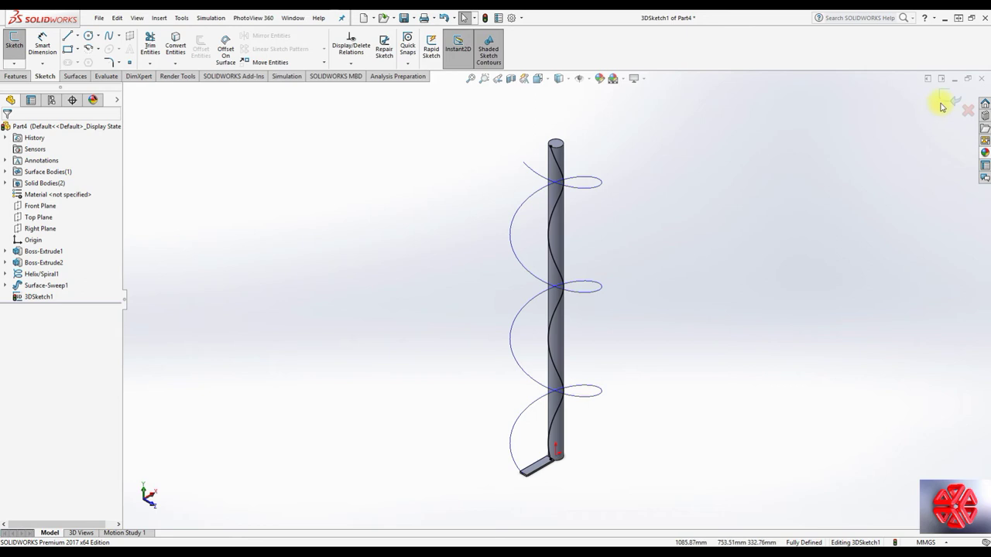
{"action": "left_click", "coordinate": [947, 99]}
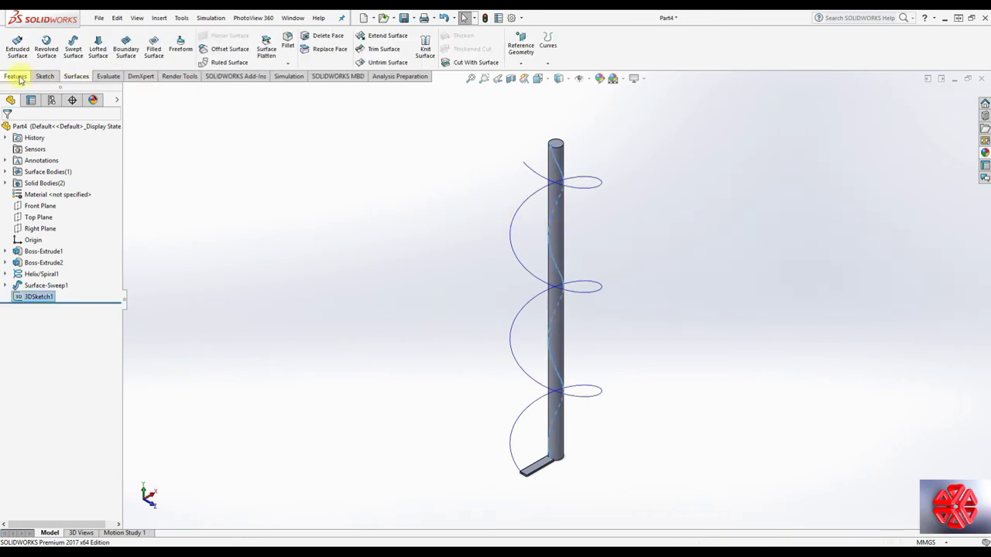
{"action": "left_click", "coordinate": [295, 205]}
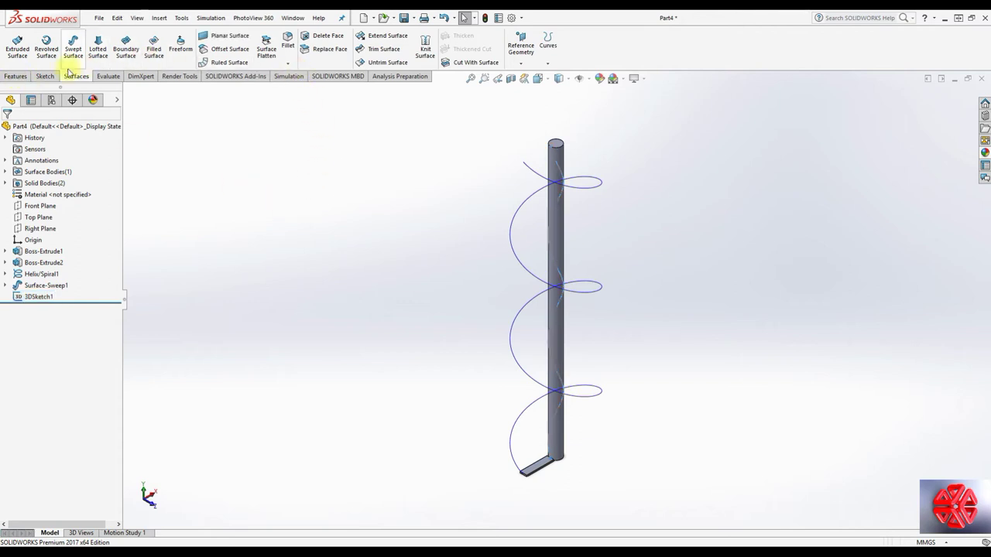
Set up a Curve Driven Pattern of the bottom step body along 3DSketch1, normal to the pole face
{"action": "left_click", "coordinate": [16, 76]}
{"action": "left_click", "coordinate": [310, 63]}
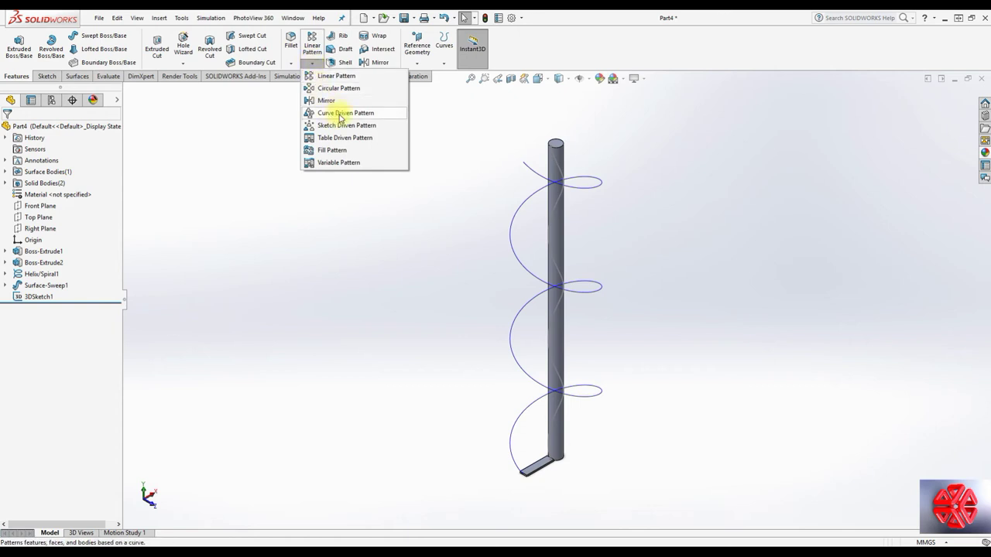
{"action": "left_click", "coordinate": [389, 117]}
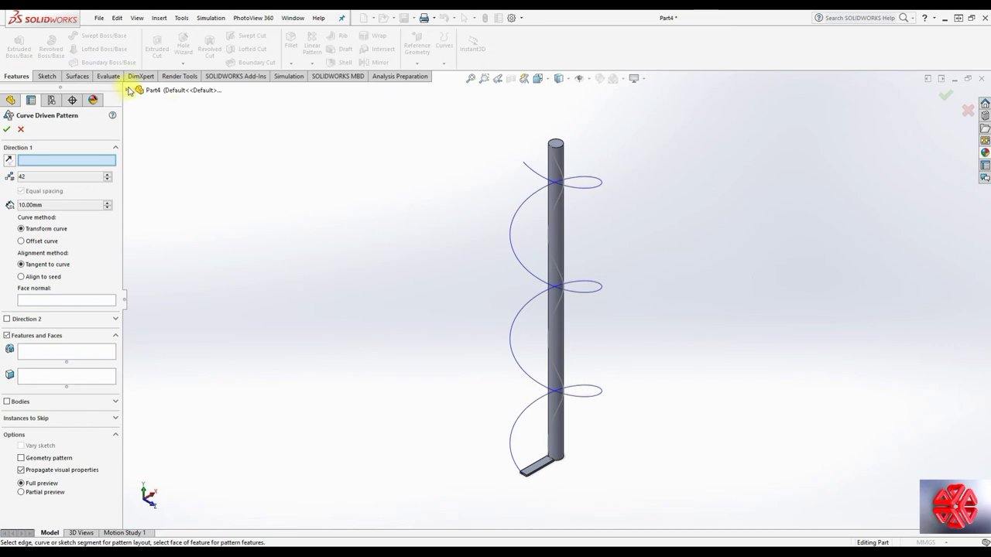
{"action": "left_click", "coordinate": [128, 90]}
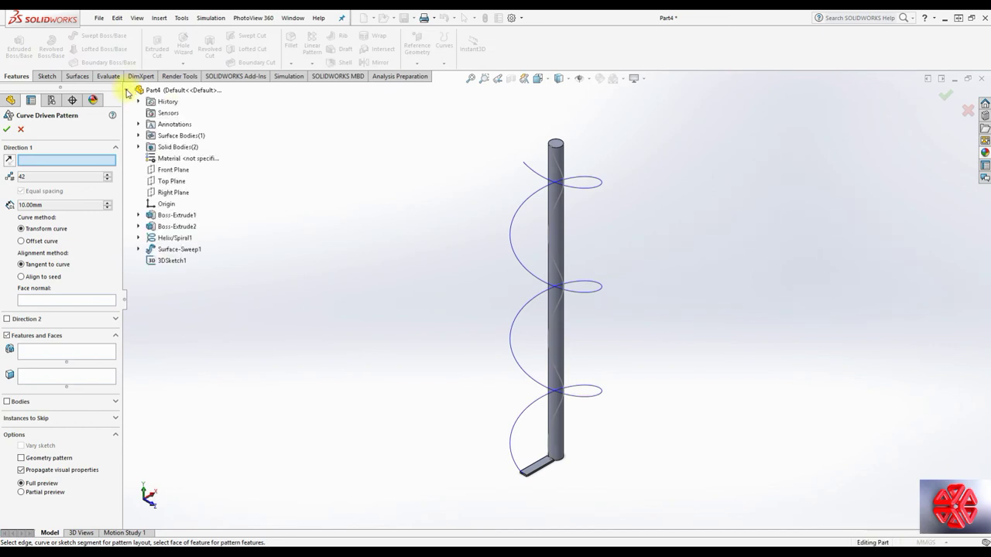
{"action": "left_click", "coordinate": [171, 261]}
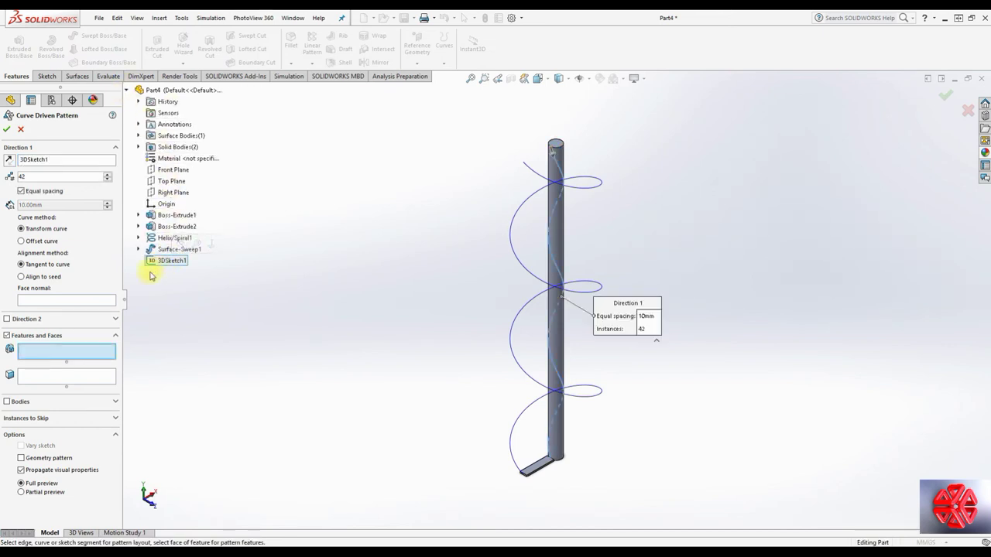
{"action": "left_click", "coordinate": [8, 402]}
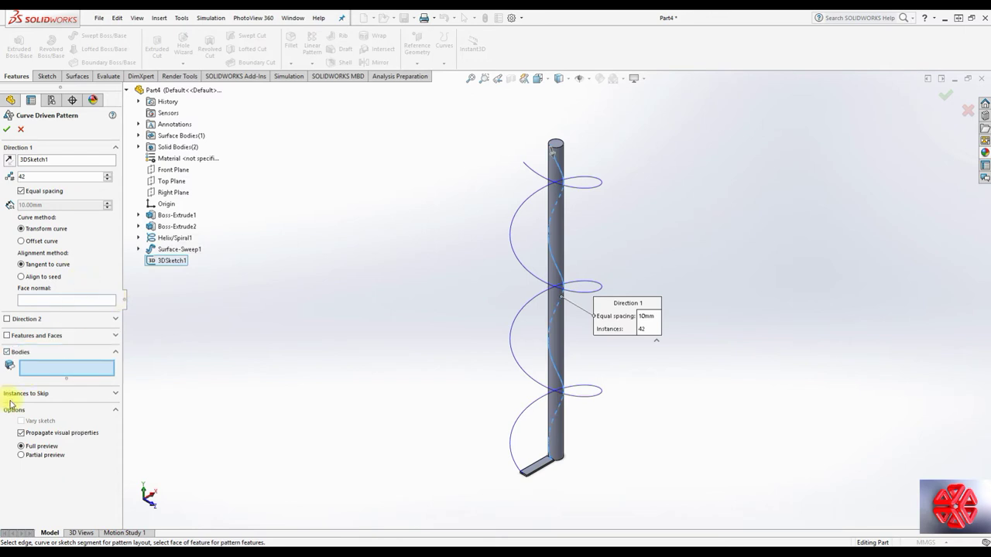
{"action": "left_click", "coordinate": [544, 466]}
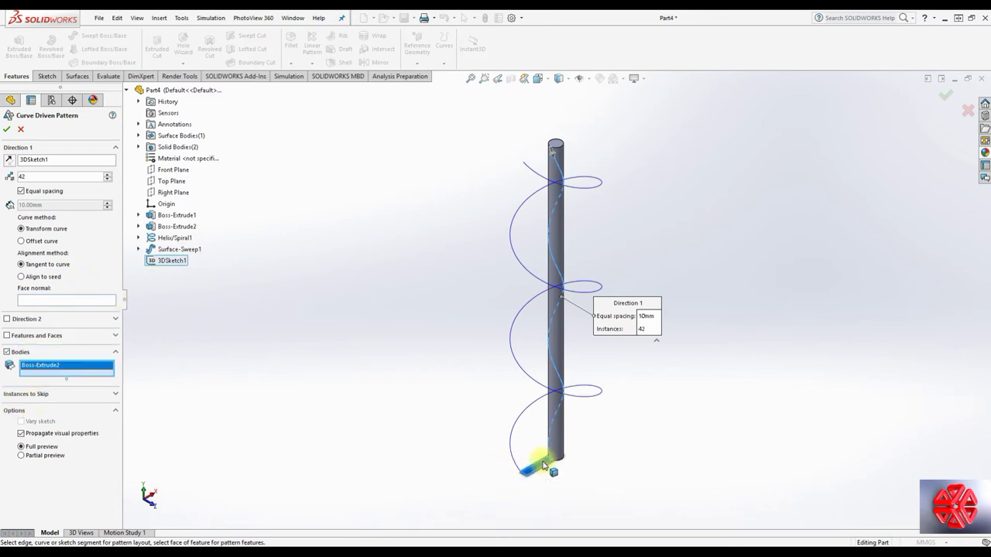
{"action": "left_click", "coordinate": [106, 302]}
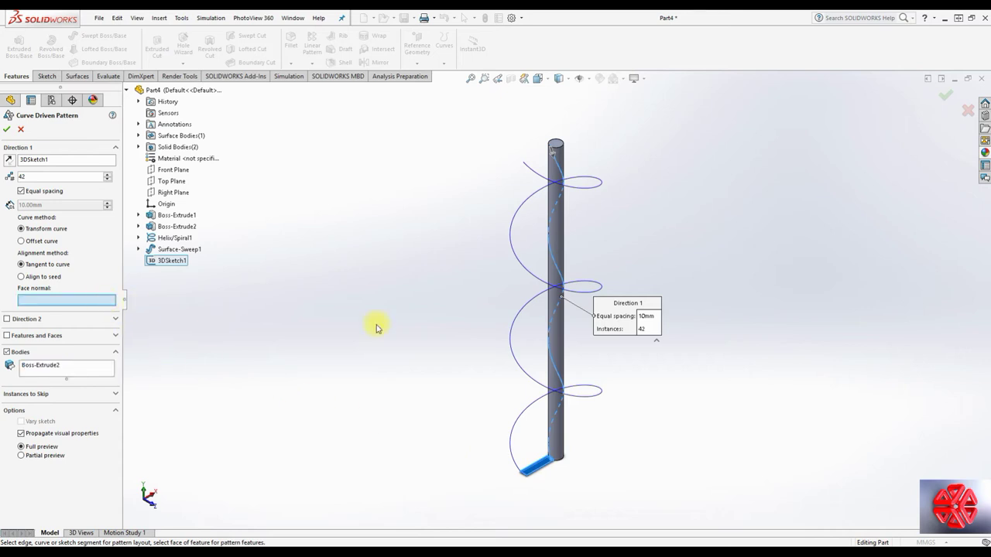
{"action": "left_click", "coordinate": [563, 232]}
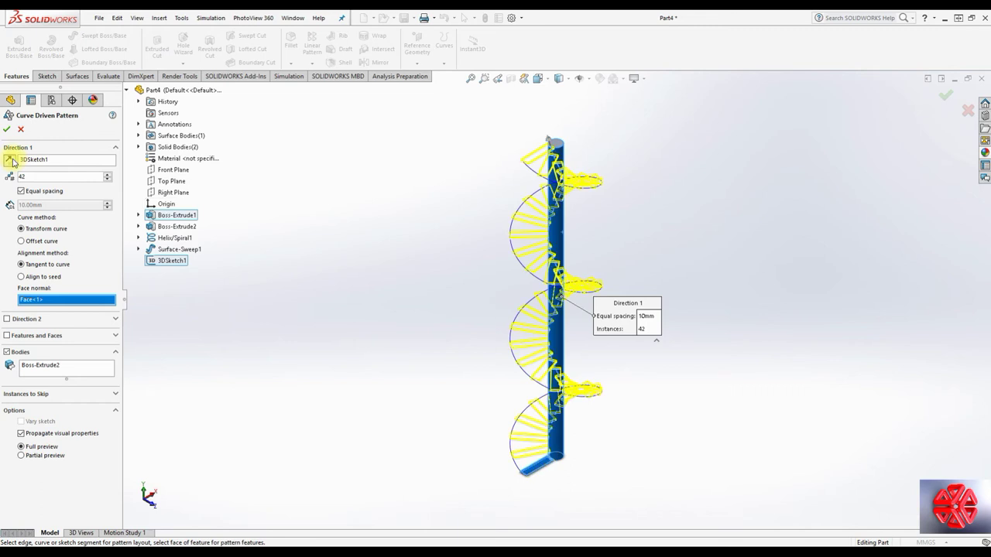
Set the pattern to 45 equally spaced instances, after trying 50 and 40, and confirm
{"action": "scroll", "coordinate": [579, 449], "scroll_direction": "down", "scroll_amount": 2}
{"action": "scroll", "coordinate": [517, 379], "scroll_direction": "down", "scroll_amount": 2}
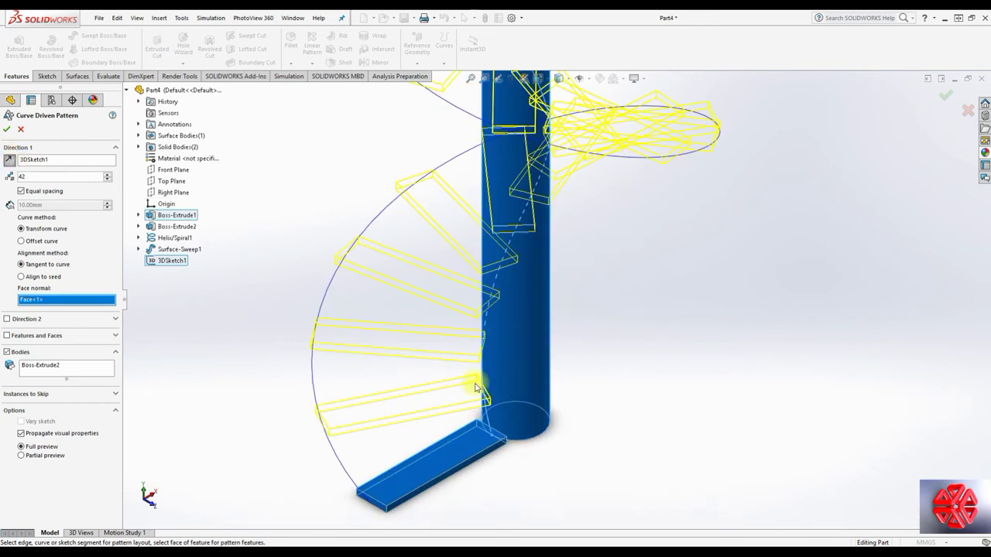
{"action": "double_click", "coordinate": [60, 177]}
{"action": "type", "text": "50.0"}
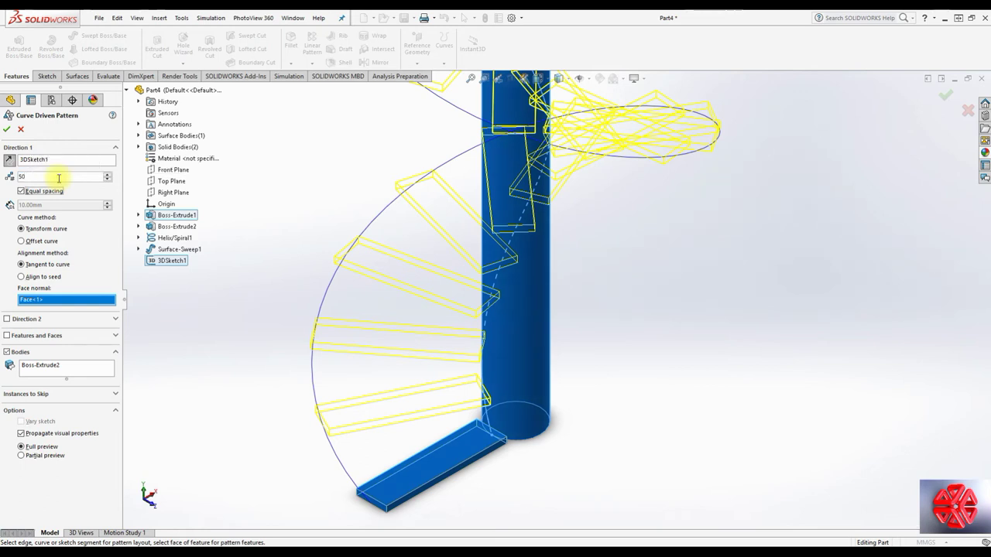
{"action": "double_click", "coordinate": [59, 176]}
{"action": "type", "text": "40"}
{"action": "double_click", "coordinate": [58, 176]}
{"action": "type", "text": "3"}
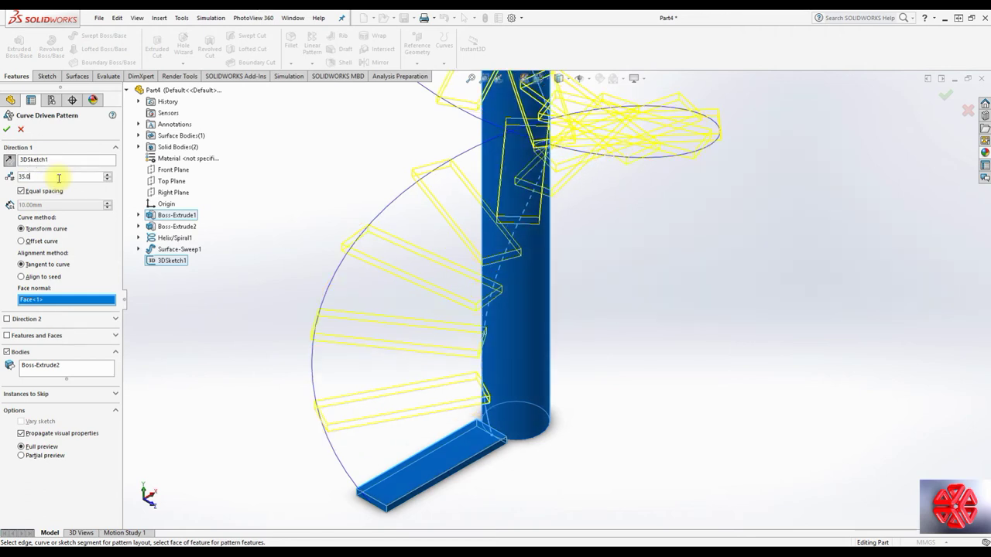
{"action": "type", "text": "60"}
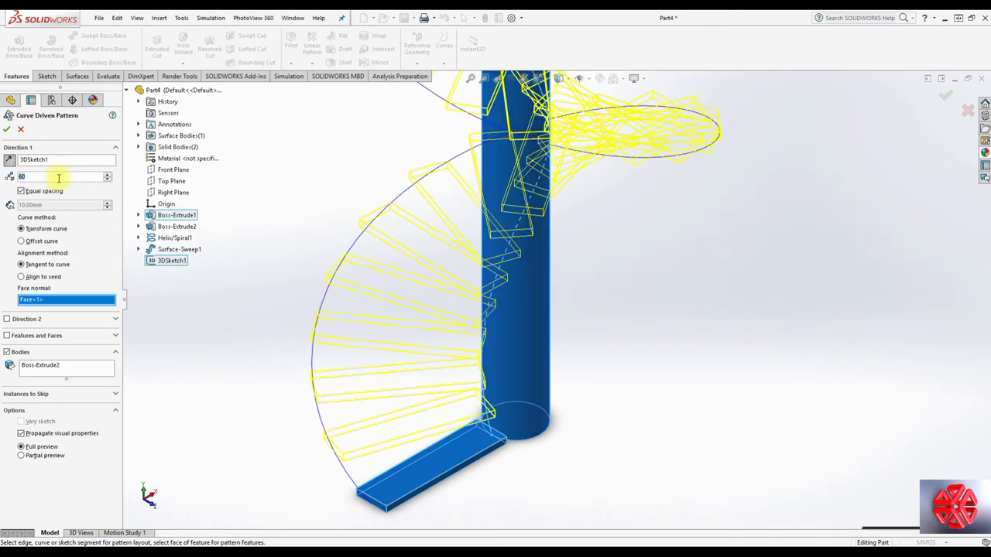
{"action": "type", "text": "45"}
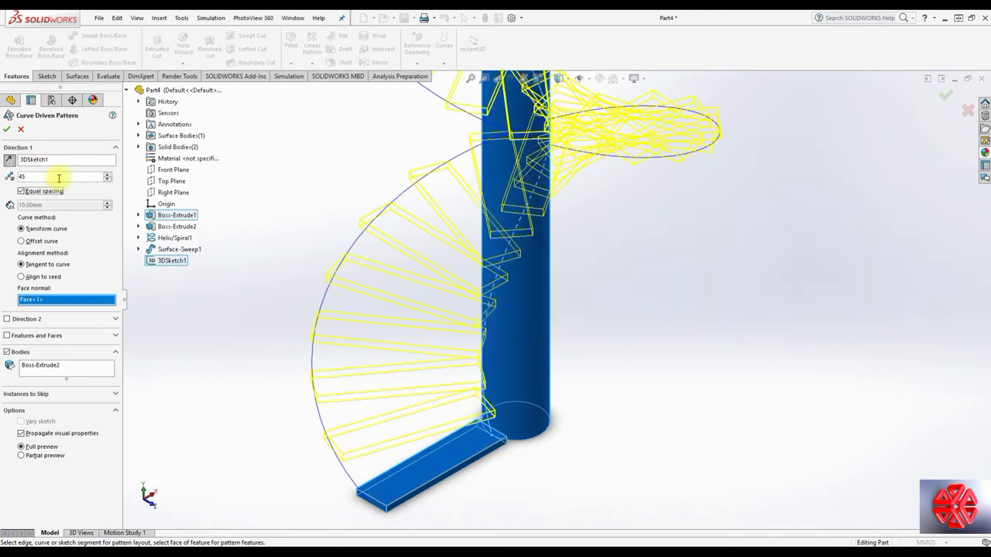
{"action": "left_click", "coordinate": [22, 192]}
{"action": "left_click", "coordinate": [22, 192]}
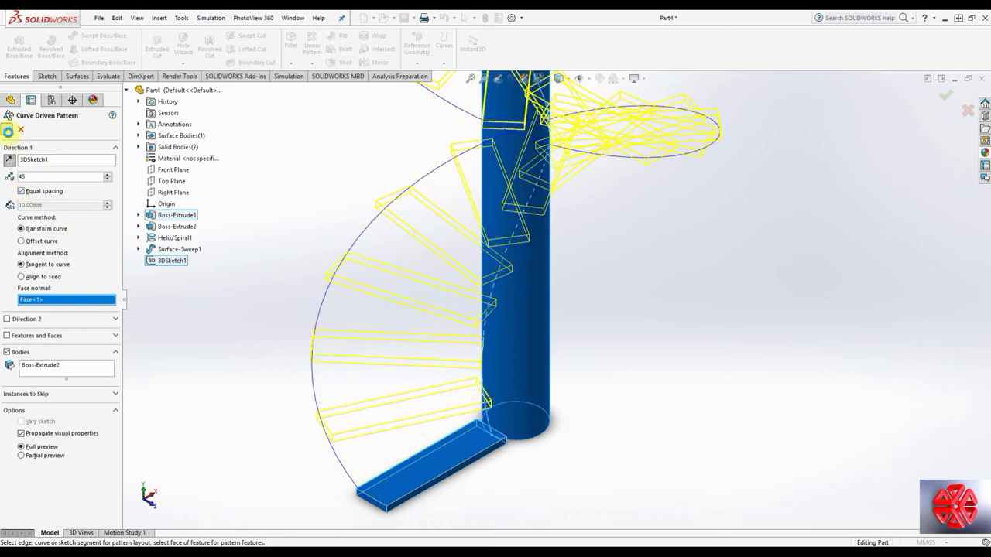
{"action": "key", "text": "Return"}
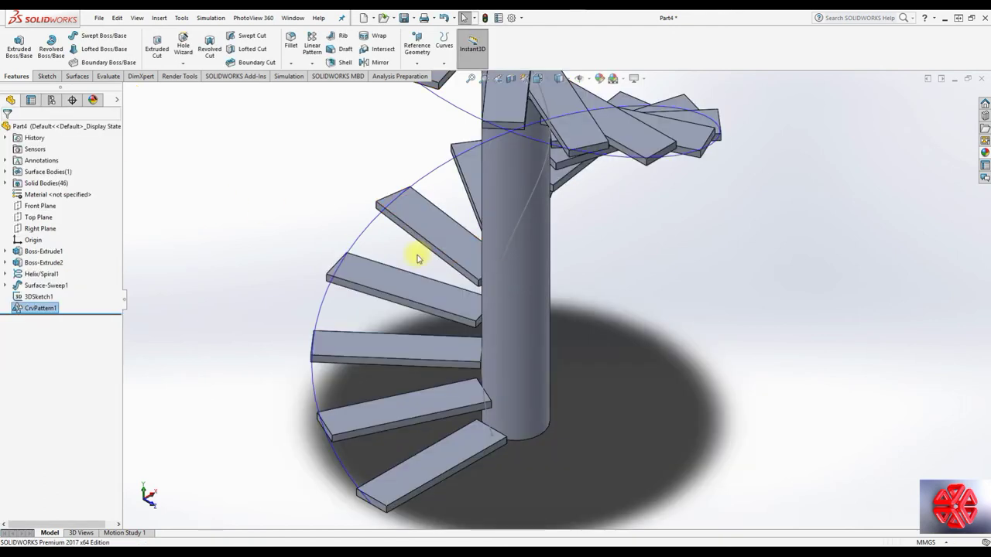
{"action": "key", "text": "space"}
Hide CrvPattern1 so only the seed step remains, then right-click the seed step's top face
{"action": "left_click", "coordinate": [437, 356]}
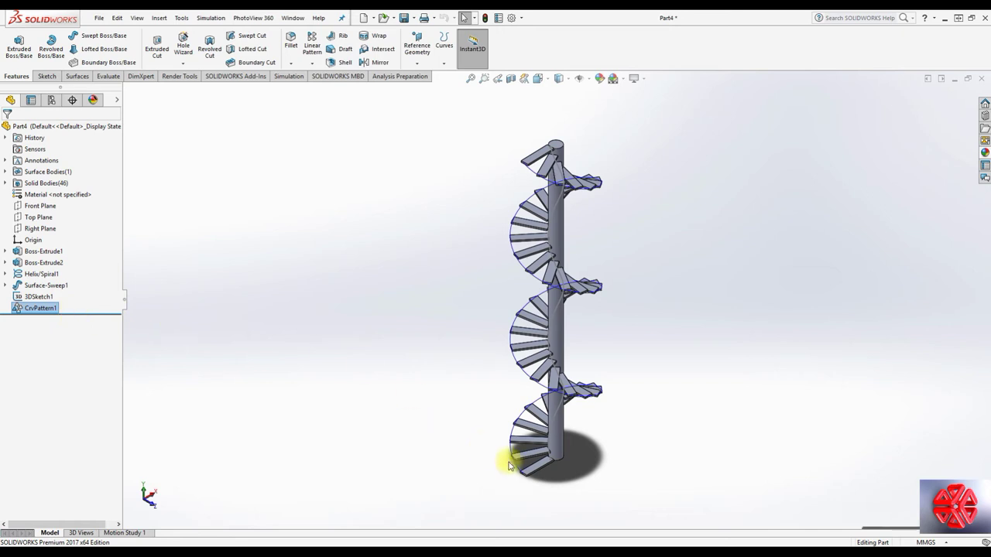
{"action": "left_click", "coordinate": [533, 466]}
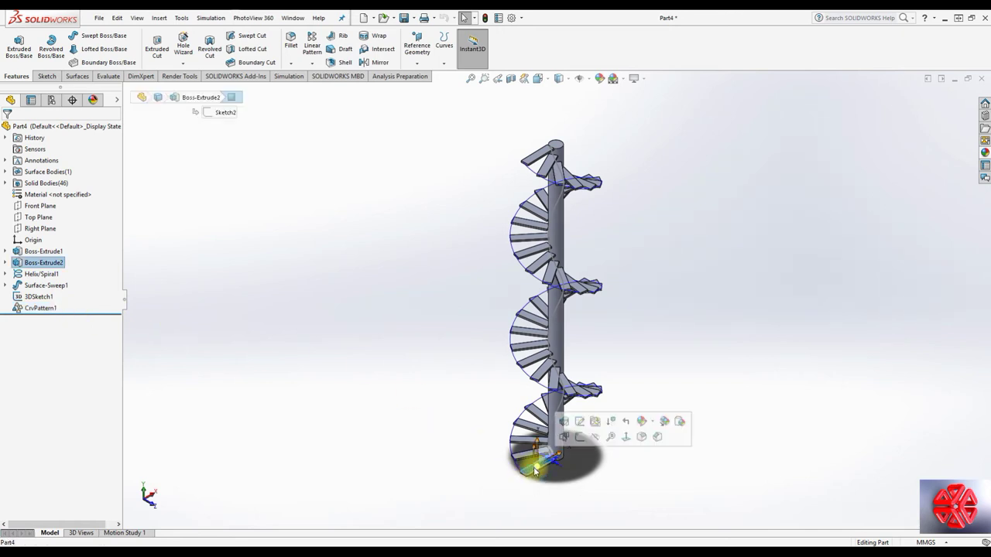
{"action": "scroll", "coordinate": [534, 469], "scroll_direction": "down", "scroll_amount": 2}
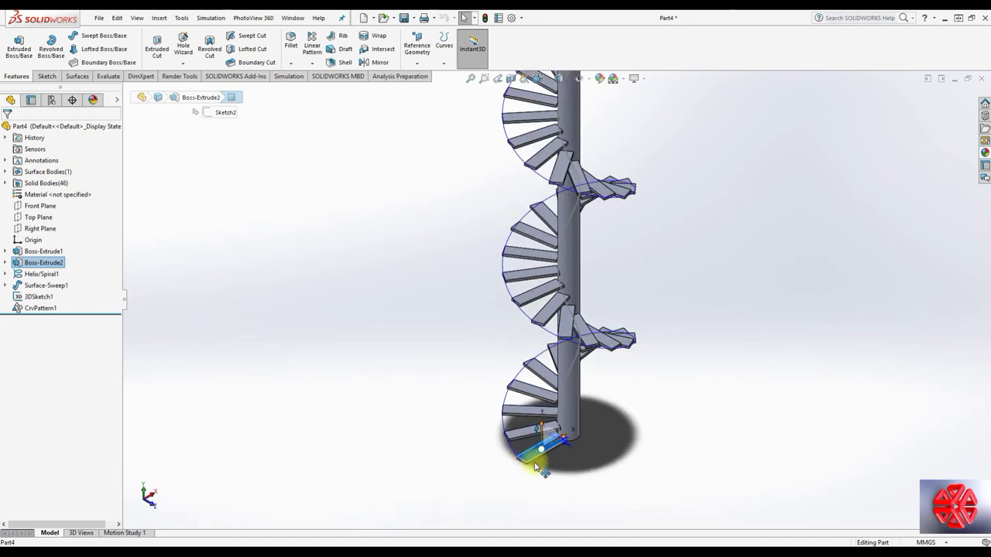
{"action": "scroll", "coordinate": [536, 433], "scroll_direction": "down", "scroll_amount": 3}
{"action": "scroll", "coordinate": [537, 387], "scroll_direction": "down", "scroll_amount": 2}
{"action": "scroll", "coordinate": [503, 364], "scroll_direction": "up", "scroll_amount": 1}
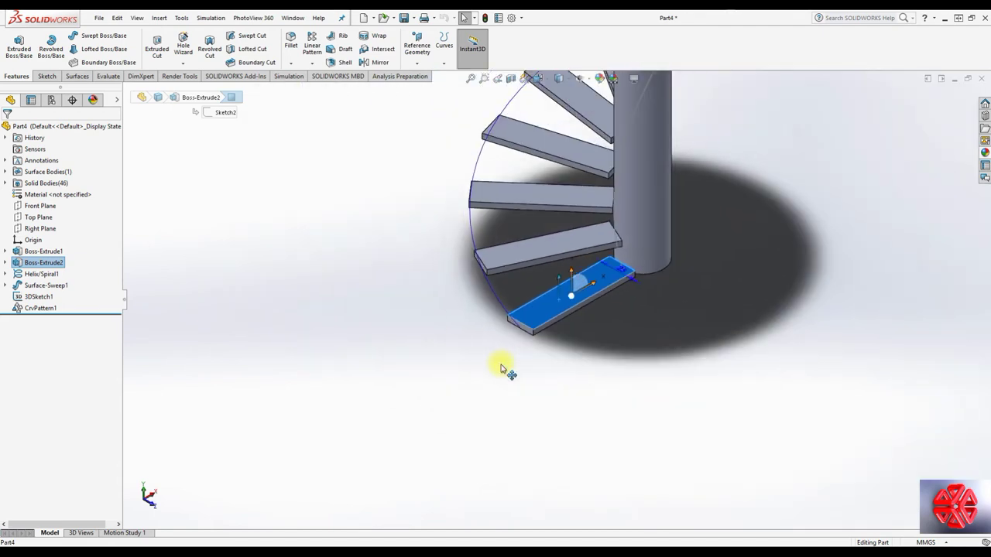
{"action": "left_click", "coordinate": [39, 308]}
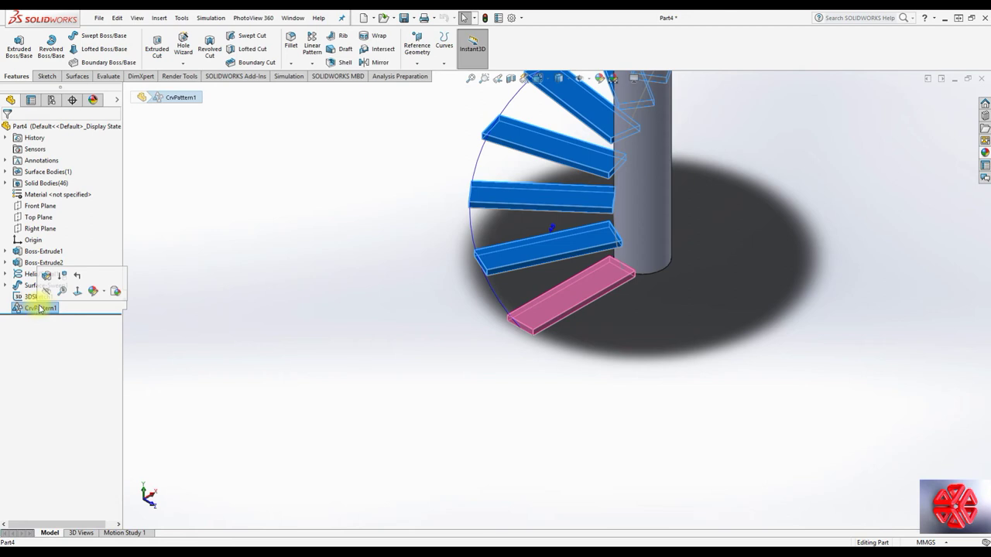
{"action": "left_click", "coordinate": [49, 292]}
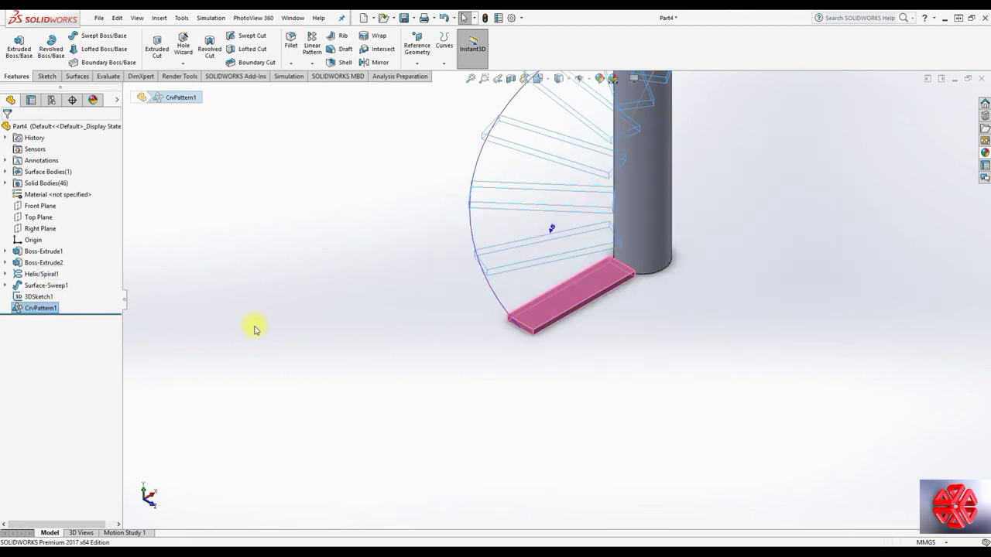
{"action": "left_click", "coordinate": [402, 355]}
{"action": "left_click", "coordinate": [551, 309]}
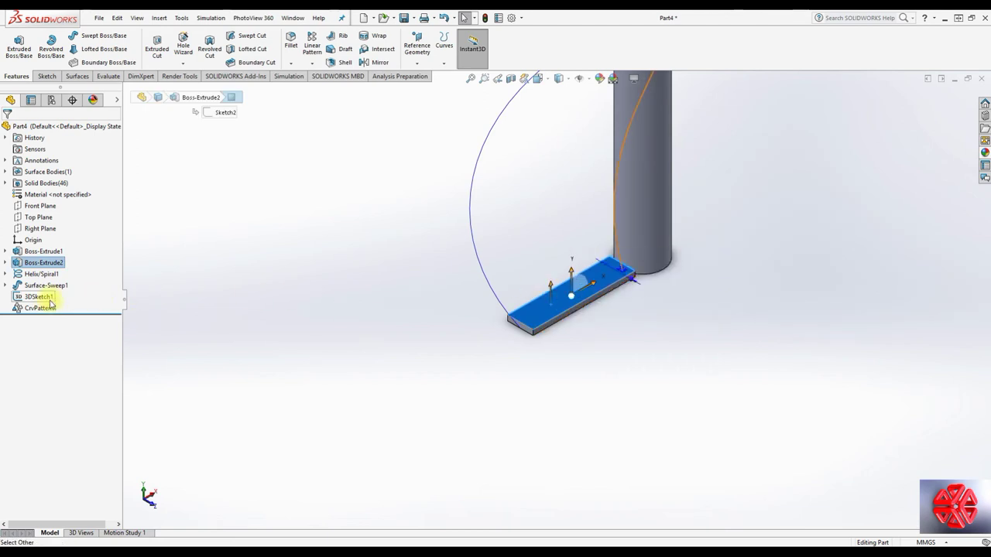
{"action": "right_click", "coordinate": [534, 311]}
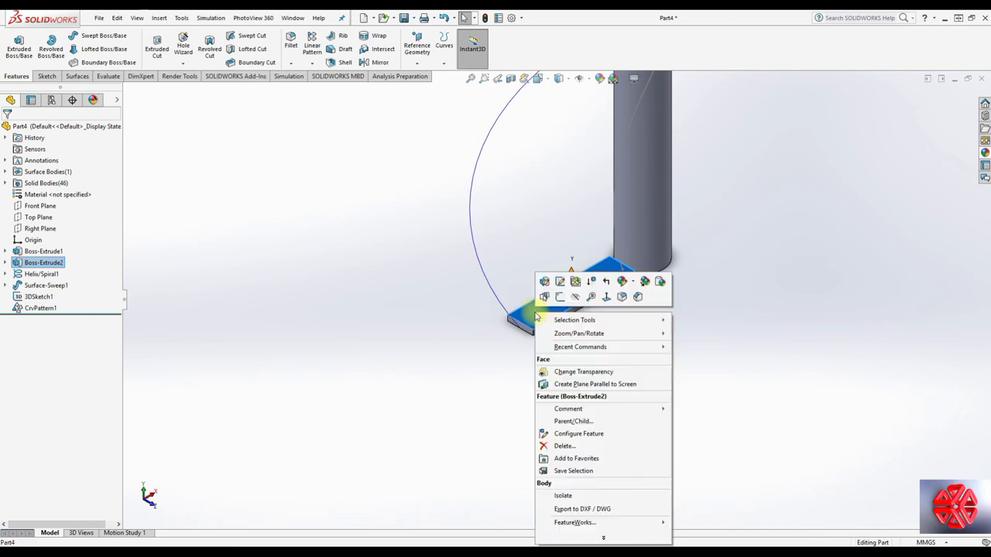
Start a new sketch on the bottom step's top face and view it face-on
{"action": "left_click", "coordinate": [557, 300]}
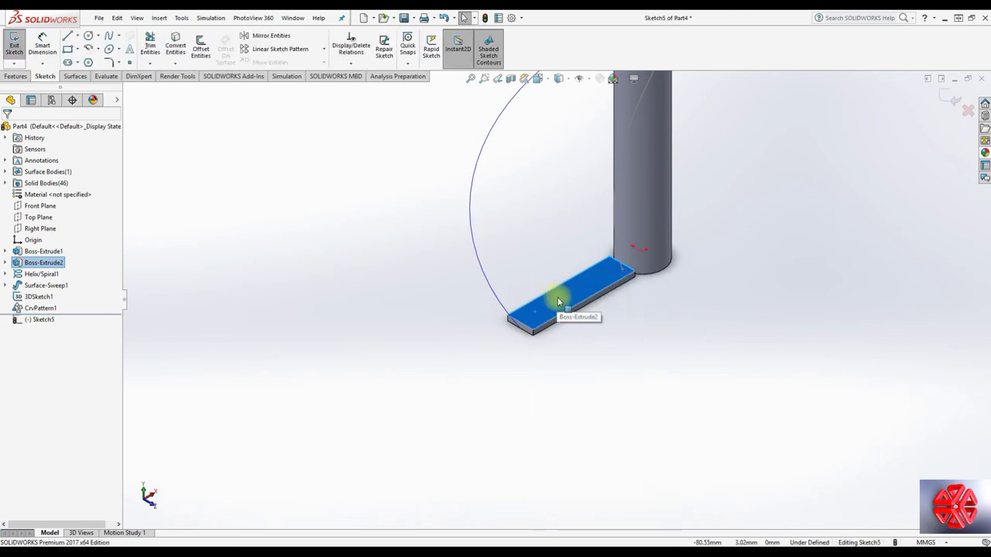
{"action": "right_click", "coordinate": [558, 299]}
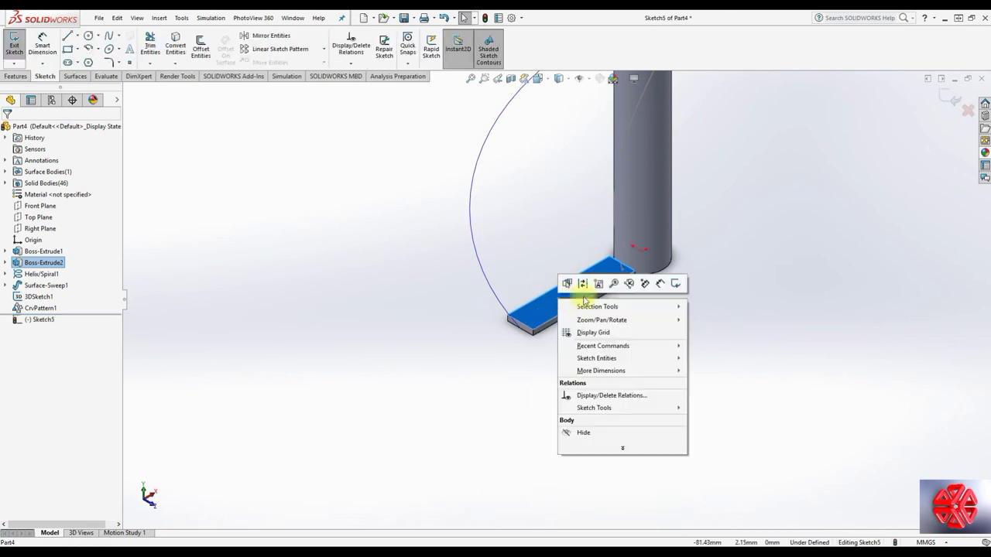
{"action": "left_click", "coordinate": [42, 320]}
{"action": "left_click", "coordinate": [67, 302]}
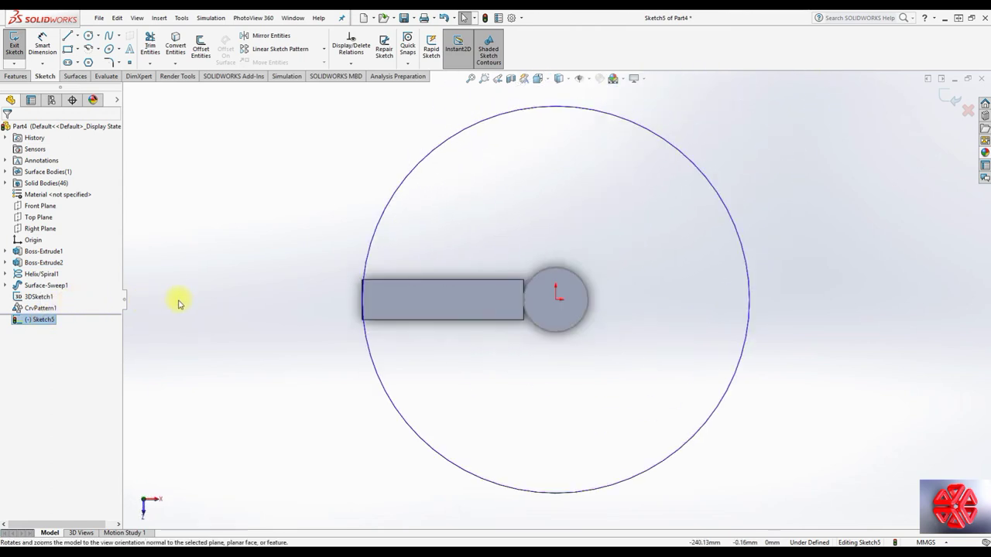
Draw a short fixed construction centerline from the step's outer edge
{"action": "left_click", "coordinate": [78, 40]}
{"action": "left_click", "coordinate": [77, 62]}
{"action": "scroll", "coordinate": [457, 333], "scroll_direction": "down", "scroll_amount": 1}
{"action": "scroll", "coordinate": [469, 327], "scroll_direction": "down", "scroll_amount": 3}
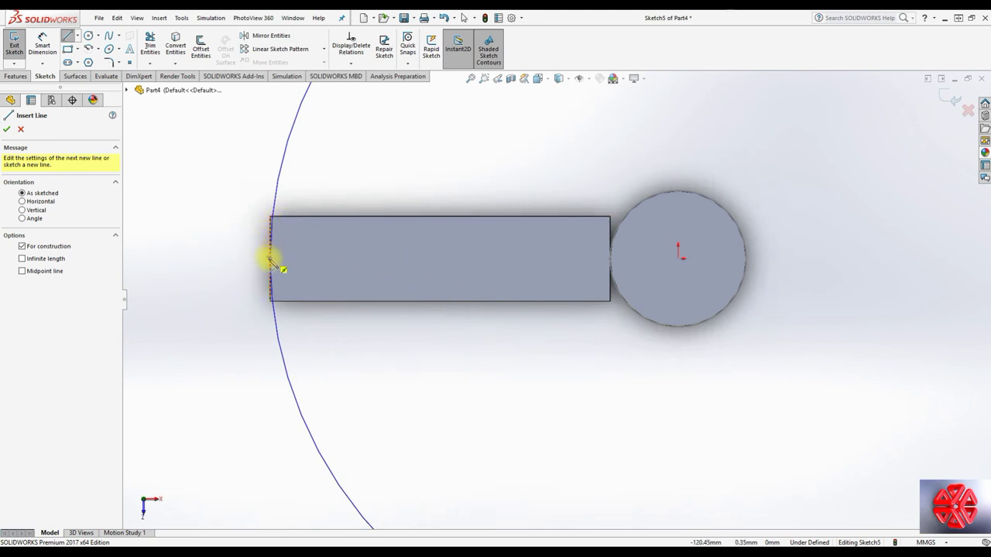
{"action": "left_click_drag", "start_coordinate": [270, 264], "coordinate": [287, 265]}
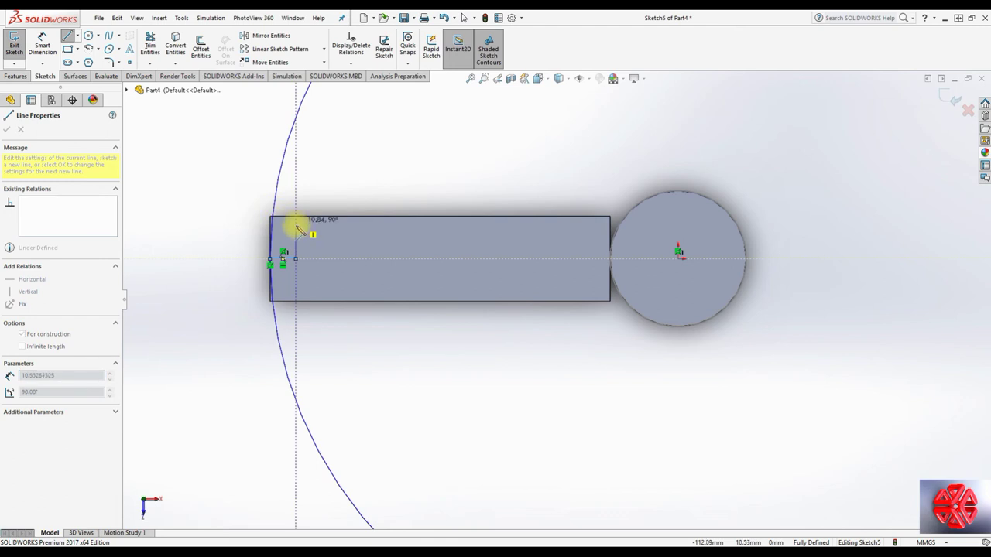
{"action": "right_click", "coordinate": [298, 233]}
{"action": "left_click", "coordinate": [302, 236]}
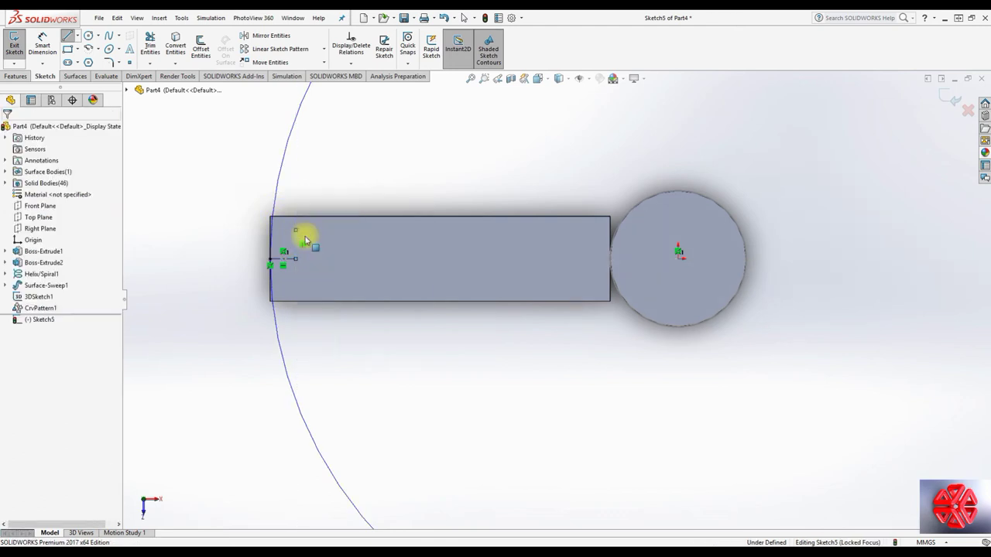
Draw a circle of radius 3.50 centred on the construction line
{"action": "left_click", "coordinate": [89, 37]}
{"action": "scroll", "coordinate": [281, 271], "scroll_direction": "down", "scroll_amount": 2}
{"action": "scroll", "coordinate": [302, 259], "scroll_direction": "down", "scroll_amount": 2}
{"action": "left_click", "coordinate": [351, 250]}
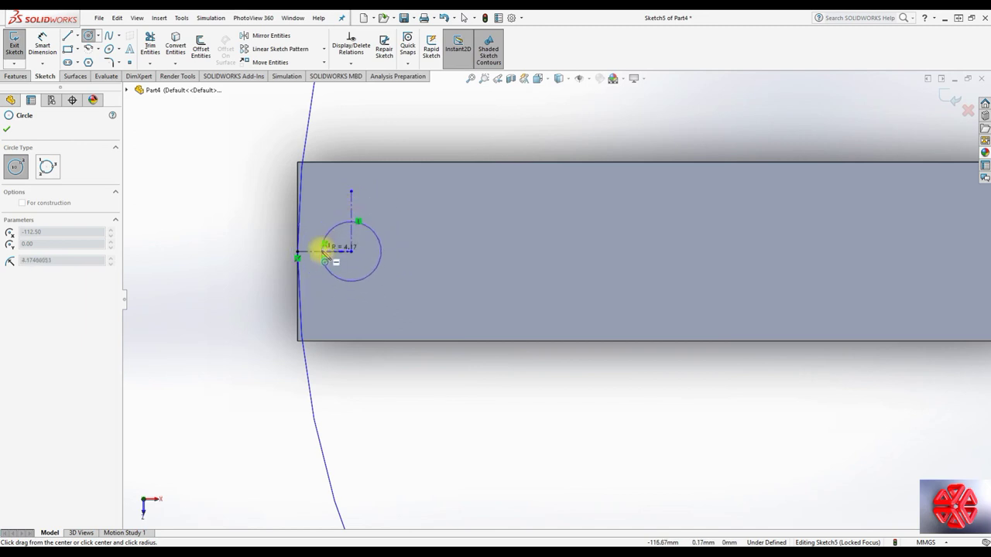
{"action": "left_click", "coordinate": [324, 250]}
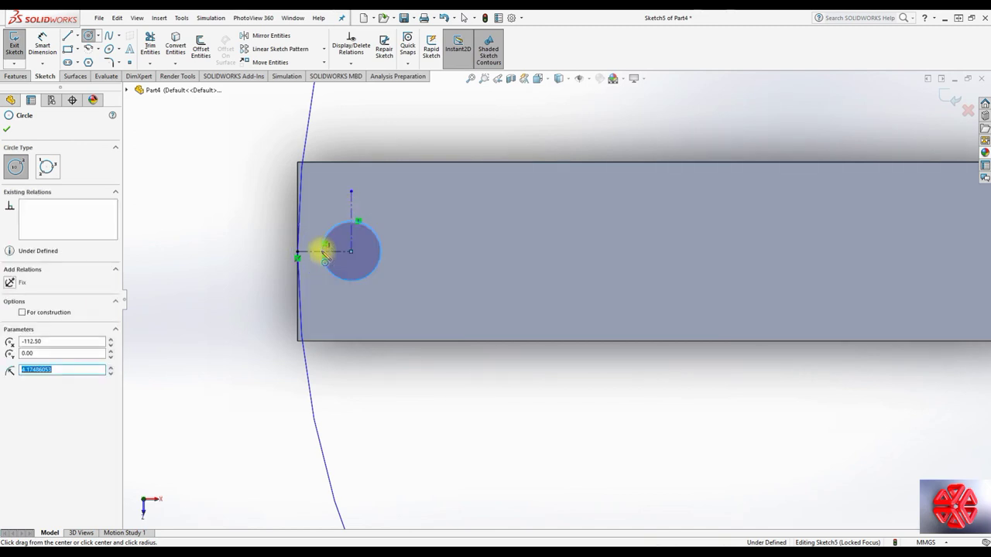
{"action": "left_click", "coordinate": [62, 370]}
{"action": "type", "text": "3.5"}
{"action": "key", "text": "Return"}
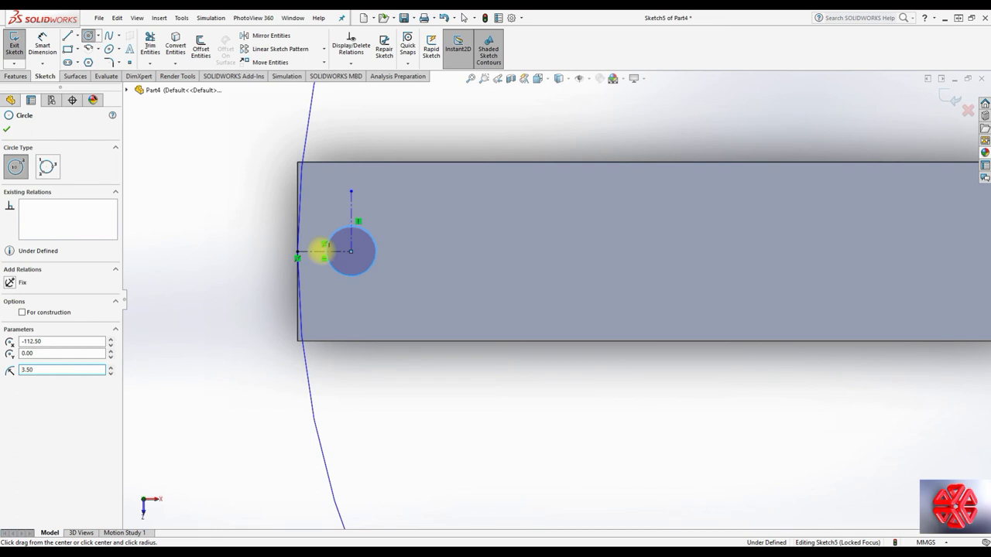
{"action": "left_click", "coordinate": [8, 129]}
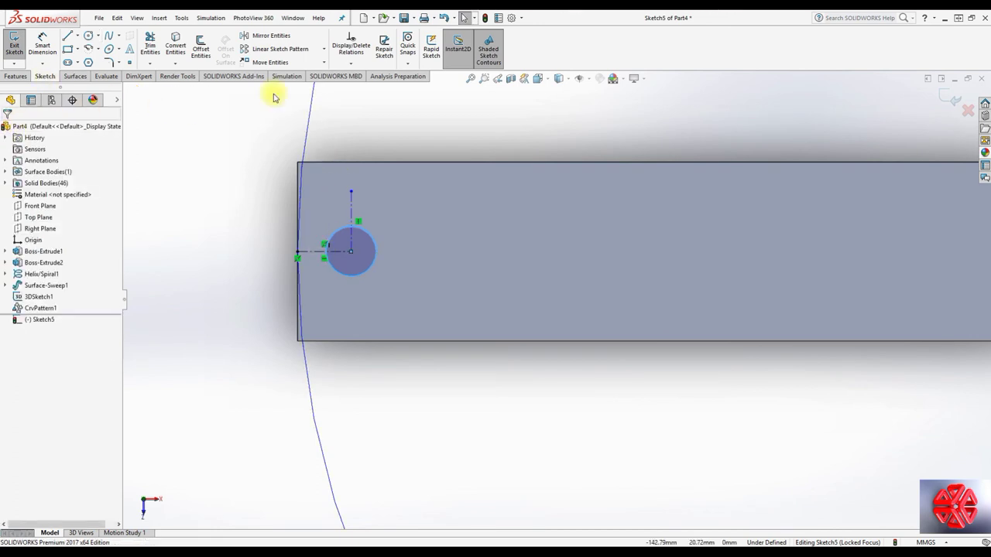
Extrude the circle 100 mm into a vertical post
{"action": "left_click", "coordinate": [16, 76]}
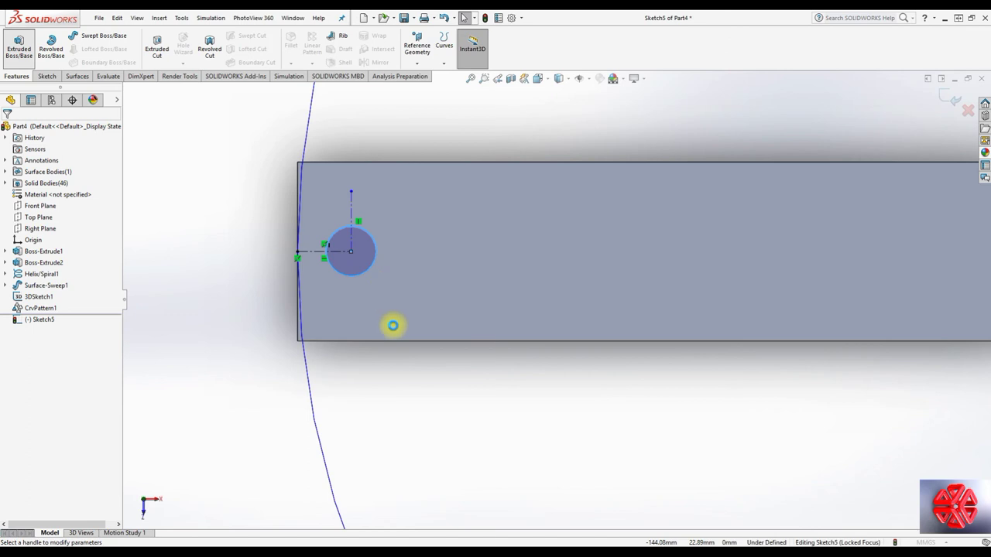
{"action": "type", "text": "="}
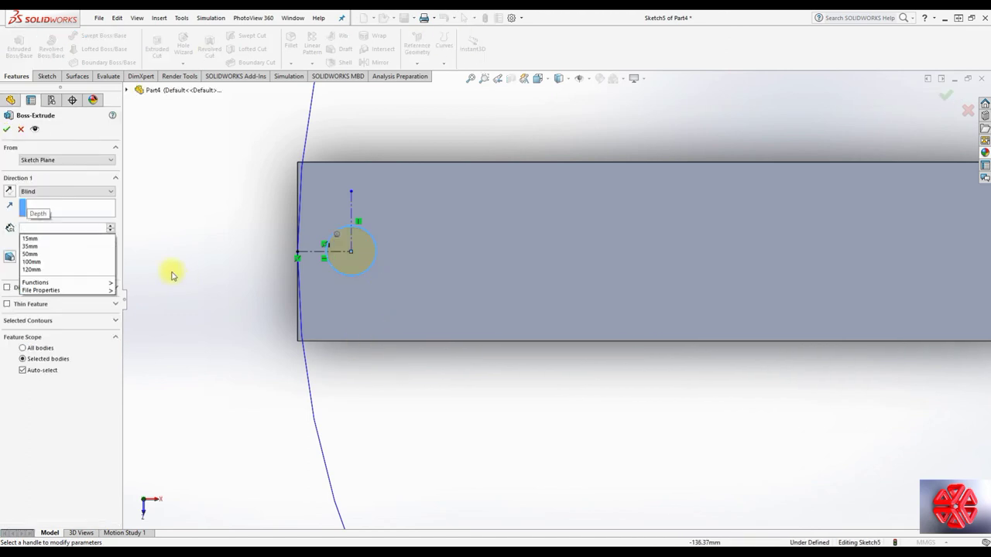
{"action": "type", "text": "100.0"}
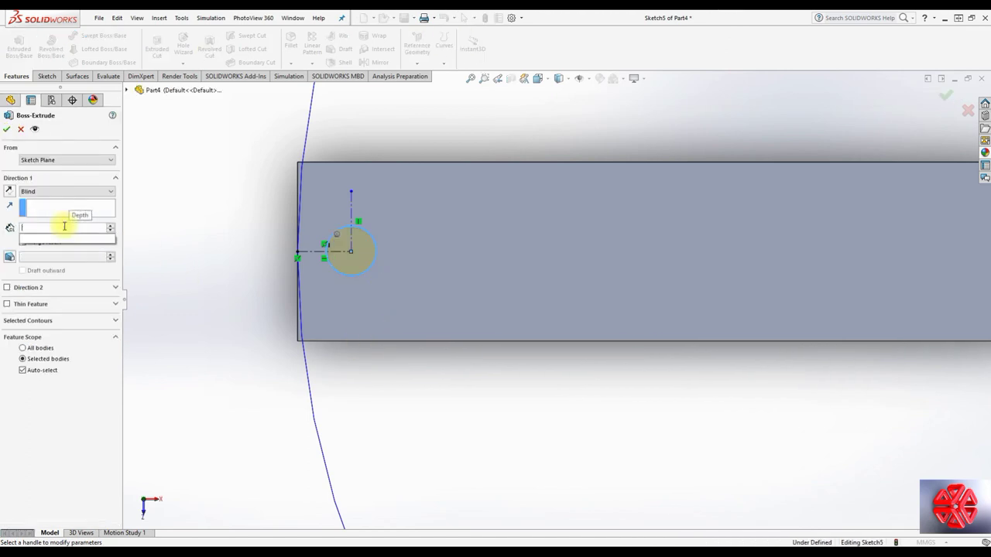
{"action": "key", "text": "Return"}
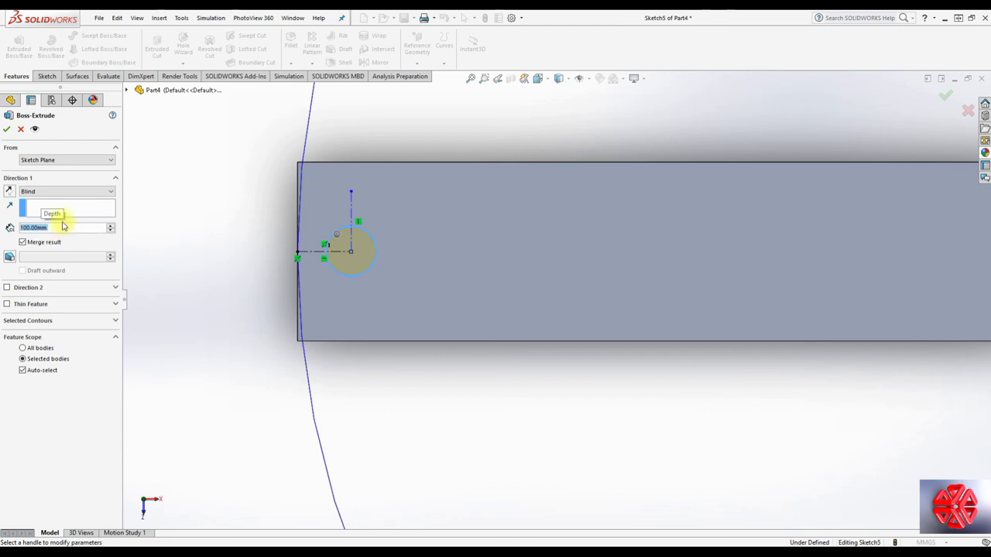
{"action": "left_click", "coordinate": [6, 129]}
Switch to a side view and change Boss-Extrude3's post height from 100 to 70 mm
{"action": "key", "text": "space"}
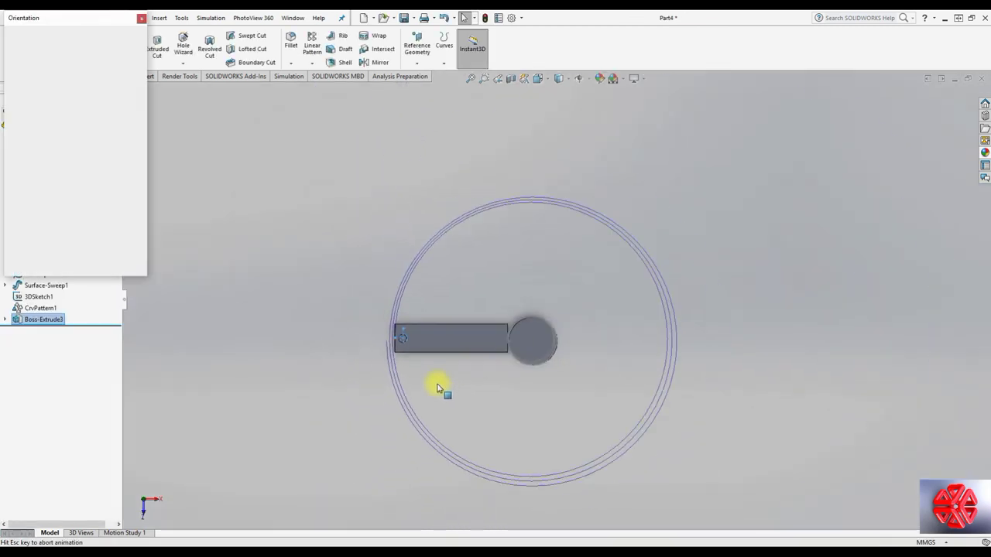
{"action": "mouse_move", "coordinate": [440, 348]}
{"action": "middle_mouse_down"}
{"action": "mouse_move", "coordinate": [469, 252]}
{"action": "mouse_move", "coordinate": [418, 313]}
{"action": "mouse_move", "coordinate": [449, 214]}
{"action": "mouse_move", "coordinate": [475, 194]}
{"action": "mouse_move", "coordinate": [462, 157]}
{"action": "mouse_move", "coordinate": [453, 173]}
{"action": "mouse_move", "coordinate": [469, 177]}
{"action": "middle_mouse_up"}
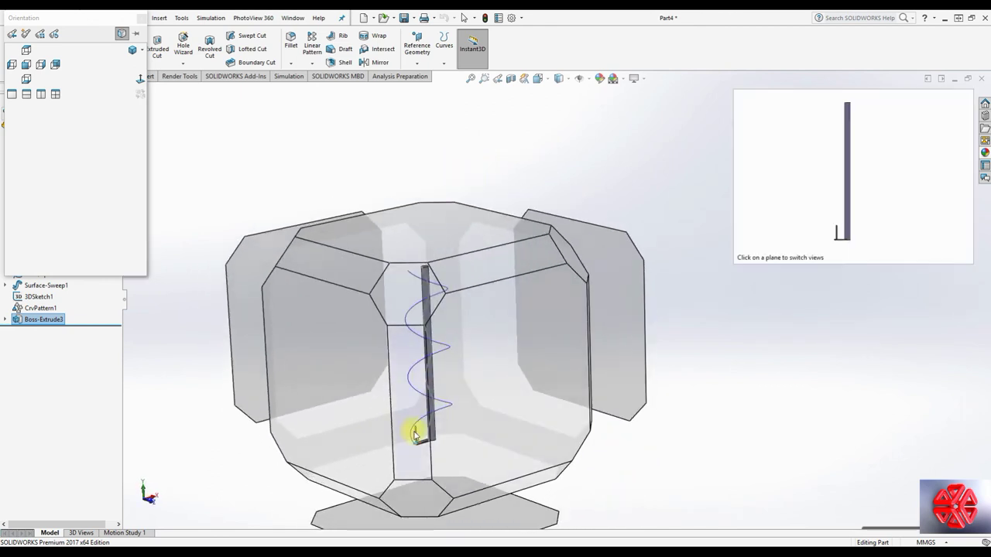
{"action": "left_click", "coordinate": [414, 435]}
{"action": "scroll", "coordinate": [538, 491], "scroll_direction": "down", "scroll_amount": 5}
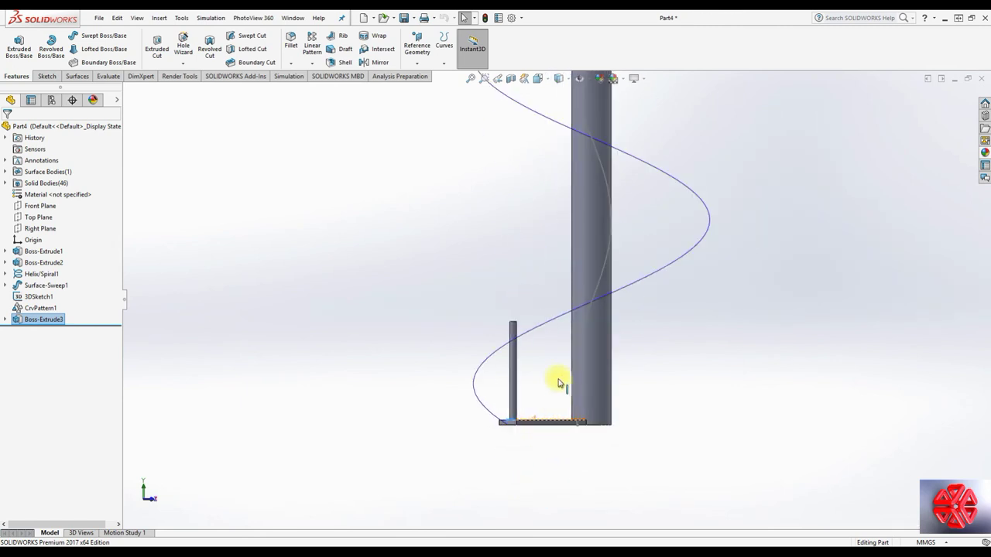
{"action": "scroll", "coordinate": [559, 382], "scroll_direction": "down", "scroll_amount": 3}
{"action": "left_click", "coordinate": [39, 319]}
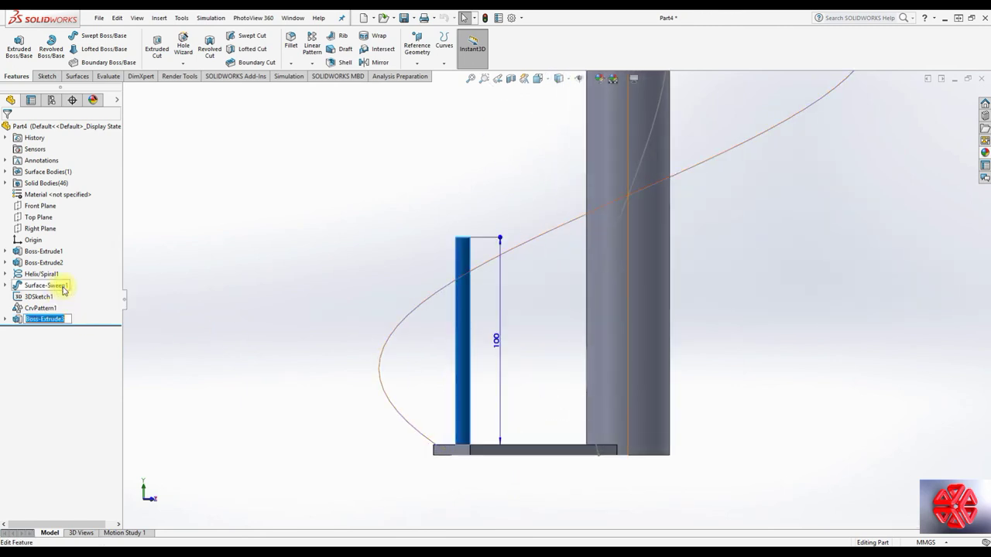
{"action": "left_click", "coordinate": [496, 340]}
{"action": "left_click", "coordinate": [499, 343]}
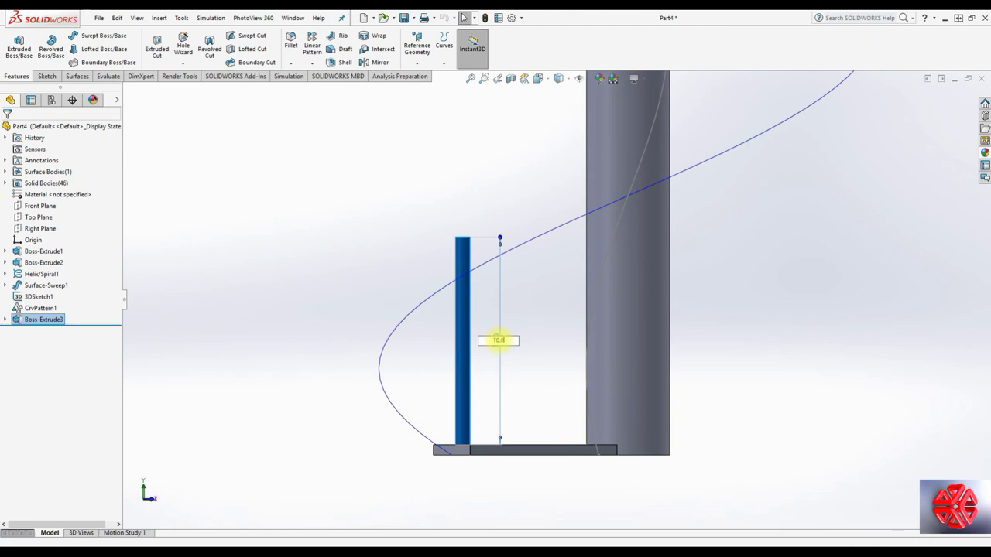
{"action": "key", "text": "Return"}
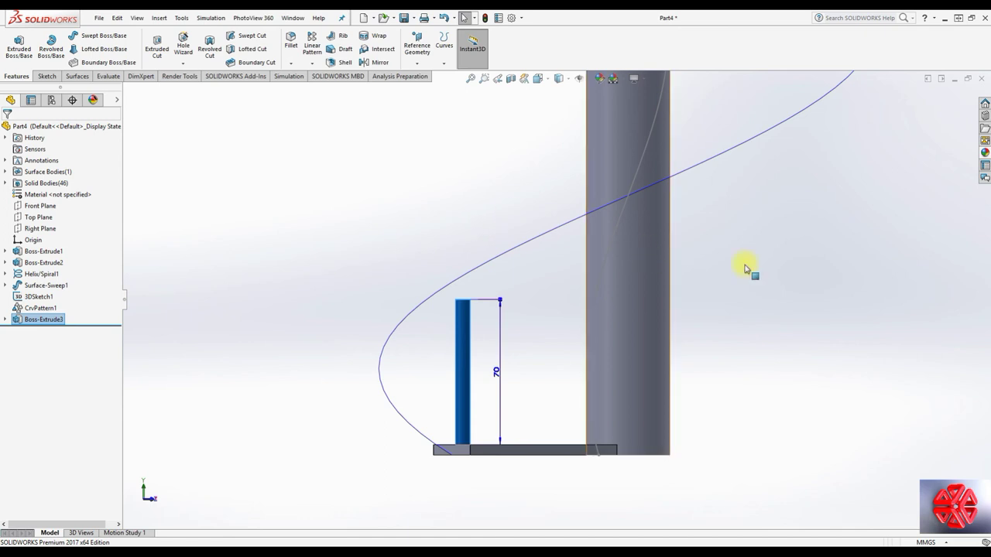
{"action": "left_click", "coordinate": [43, 308]}
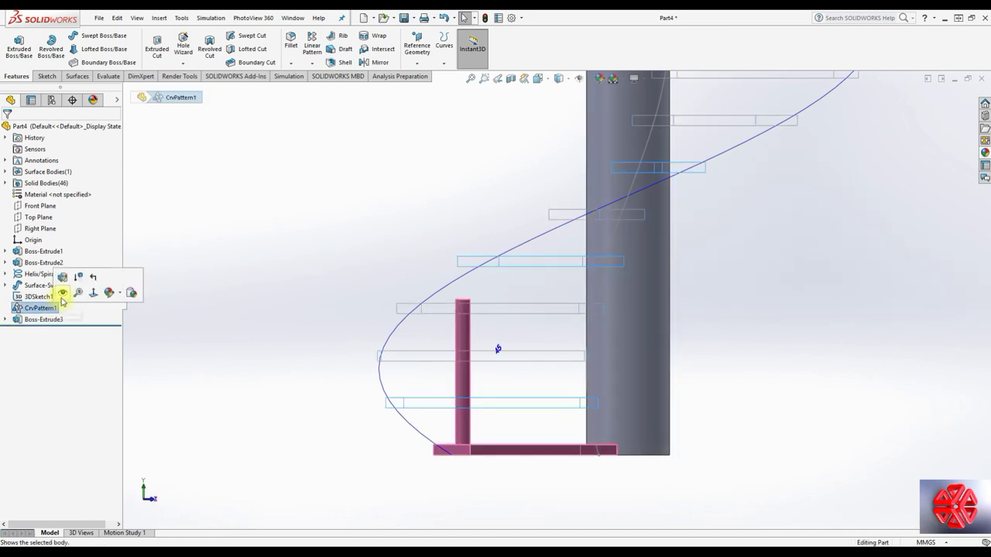
Move CrvPattern1 below Boss-Extrude3 so each patterned step gets its own post
{"action": "left_click", "coordinate": [93, 293]}
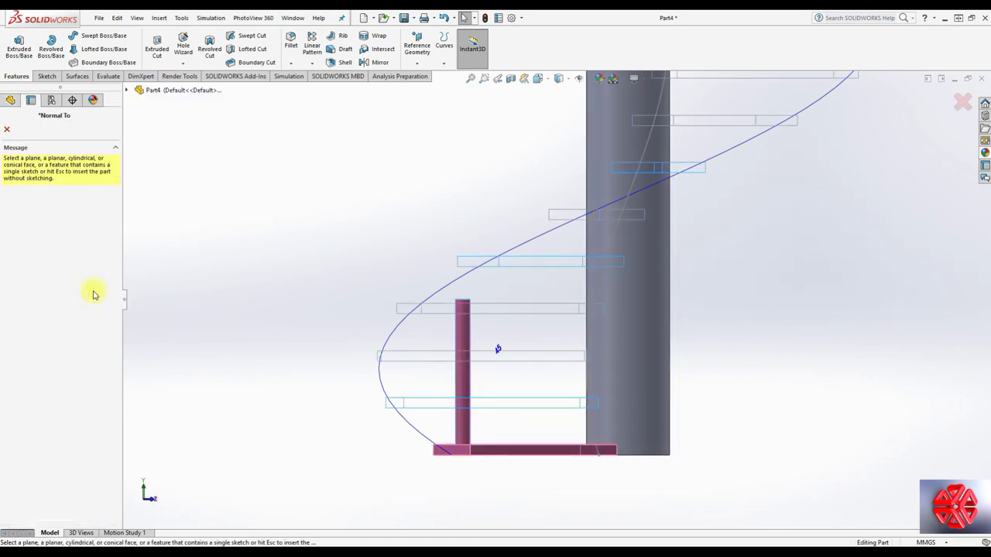
{"action": "left_click", "coordinate": [7, 129]}
{"action": "right_click", "coordinate": [40, 309]}
{"action": "key", "text": "Escape"}
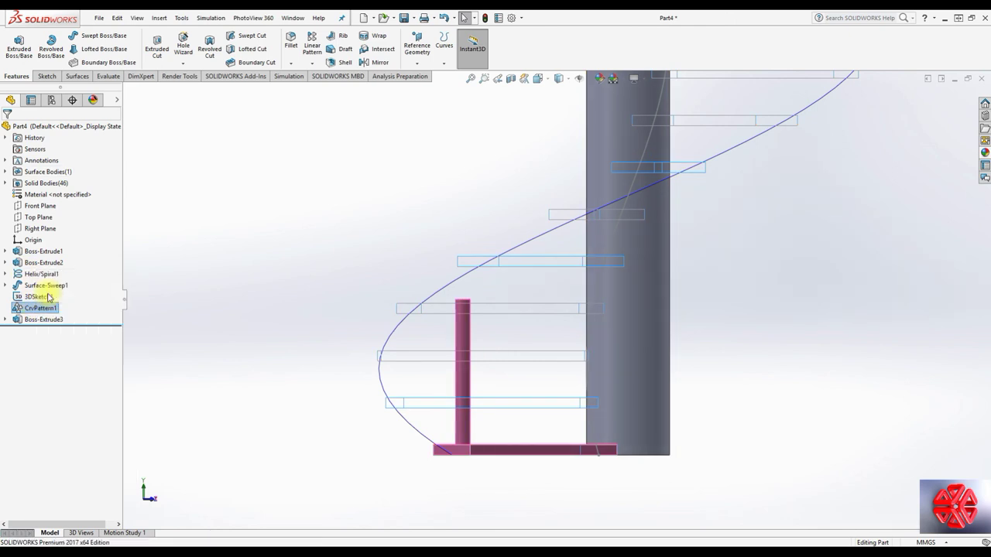
{"action": "mouse_move", "coordinate": [270, 377]}
{"action": "middle_mouse_down"}
{"action": "mouse_move", "coordinate": [305, 392]}
{"action": "mouse_move", "coordinate": [307, 416]}
{"action": "mouse_move", "coordinate": [393, 460]}
{"action": "mouse_move", "coordinate": [372, 431]}
{"action": "mouse_move", "coordinate": [376, 465]}
{"action": "mouse_move", "coordinate": [359, 465]}
{"action": "middle_mouse_up"}
{"action": "left_click", "coordinate": [307, 415]}
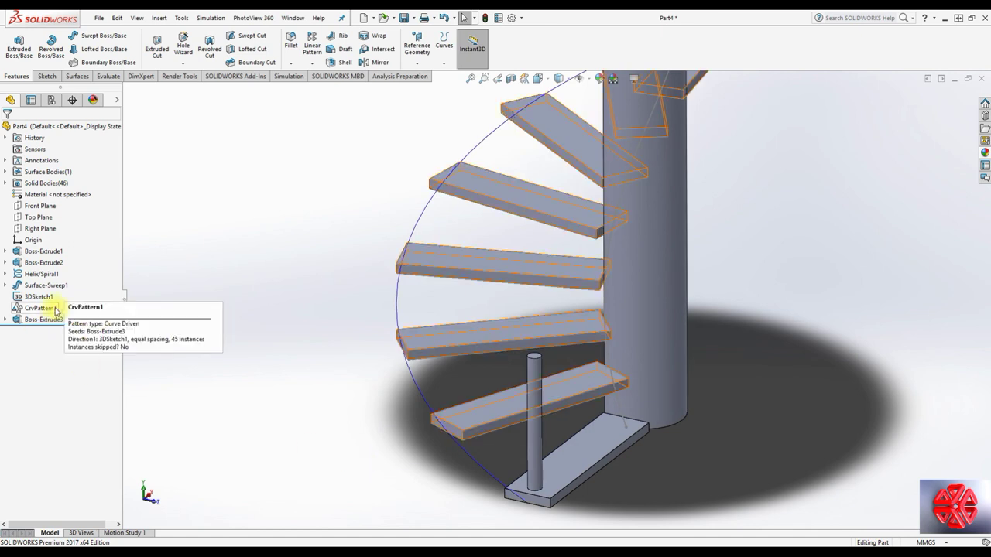
{"action": "left_click_drag", "start_coordinate": [56, 309], "coordinate": [61, 321]}
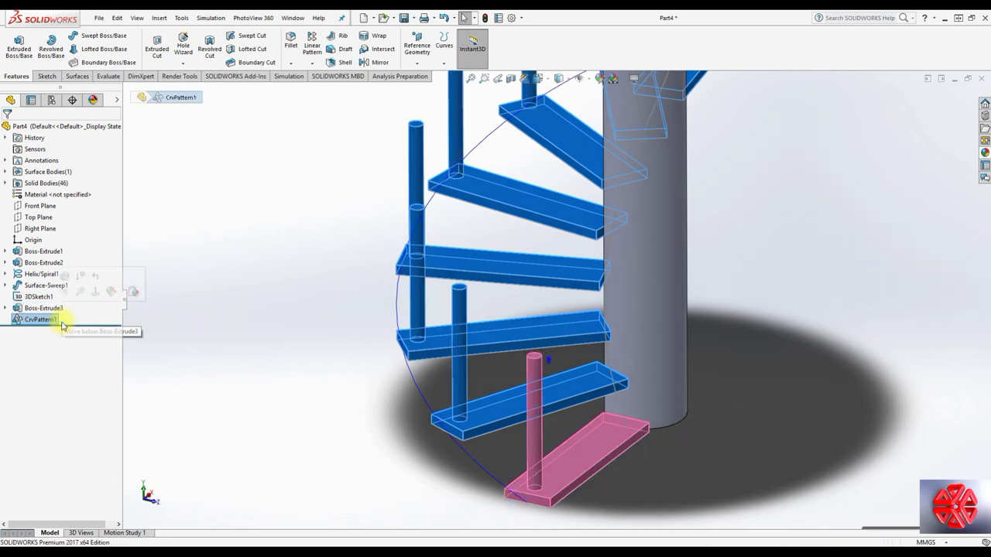
{"action": "left_click", "coordinate": [244, 348]}
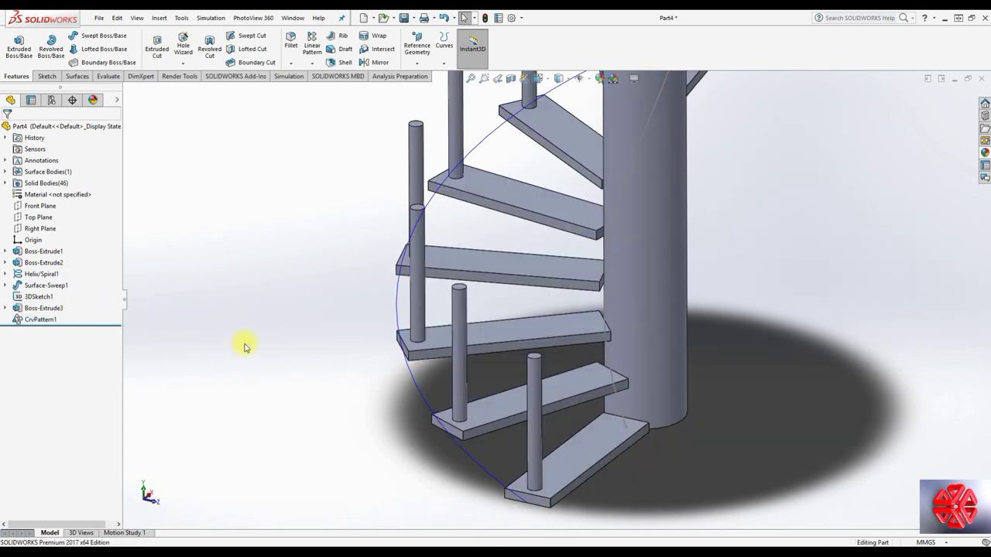
{"action": "scroll", "coordinate": [531, 345], "scroll_direction": "down", "scroll_amount": 5}
Select the front post's top face, discard an empty sketch on it, and reopen the Insert menu
{"action": "left_click", "coordinate": [544, 348]}
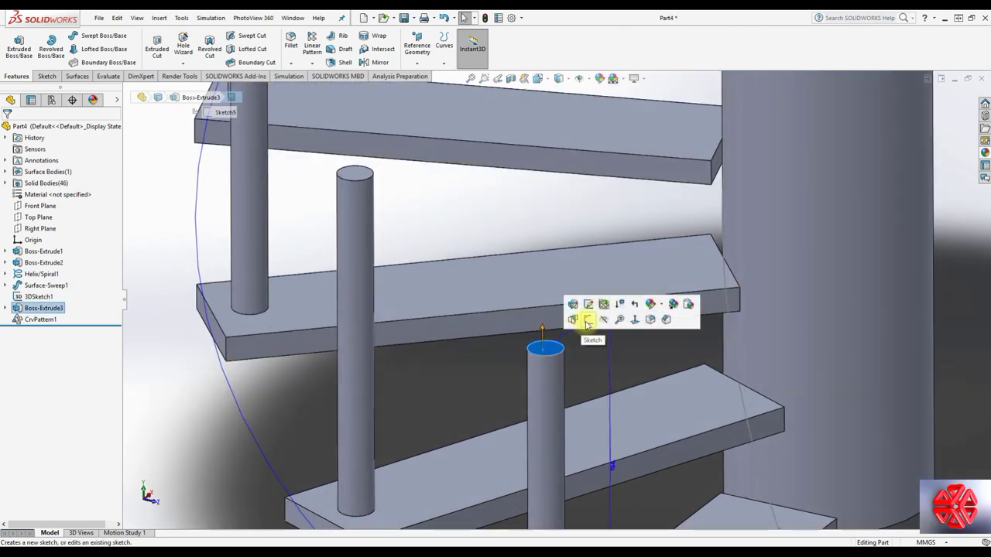
{"action": "left_click", "coordinate": [588, 319]}
{"action": "left_click", "coordinate": [160, 18]}
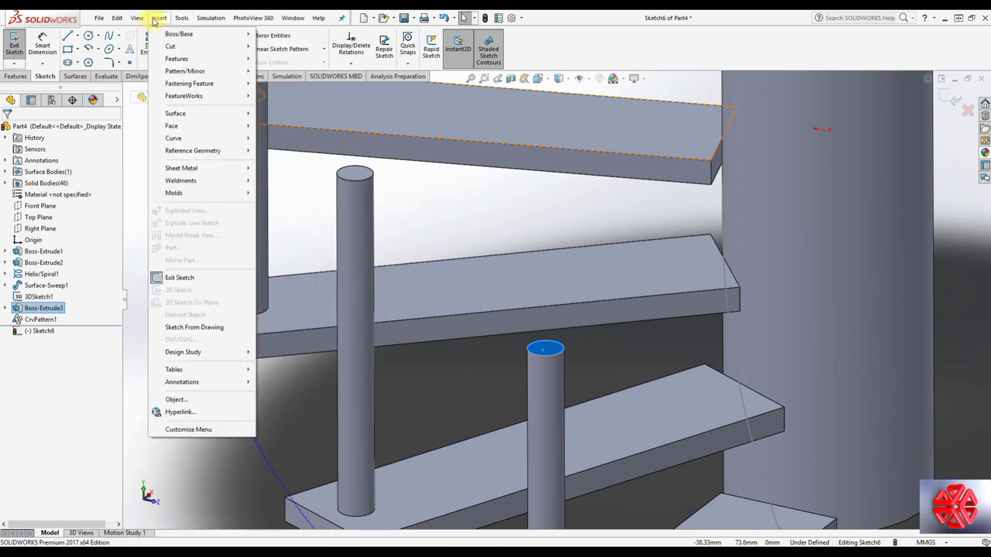
{"action": "mouse_move", "coordinate": [177, 59]}
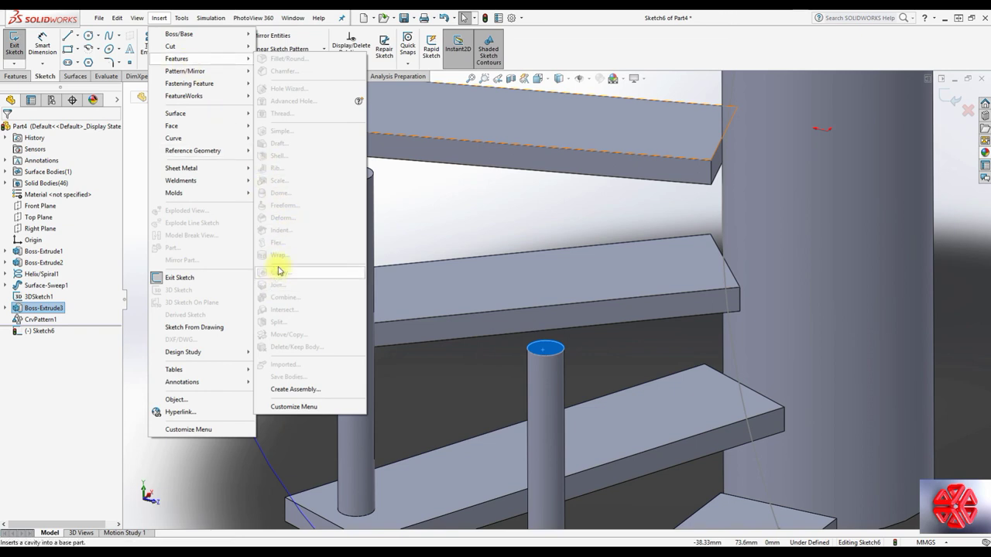
{"action": "left_click", "coordinate": [950, 97]}
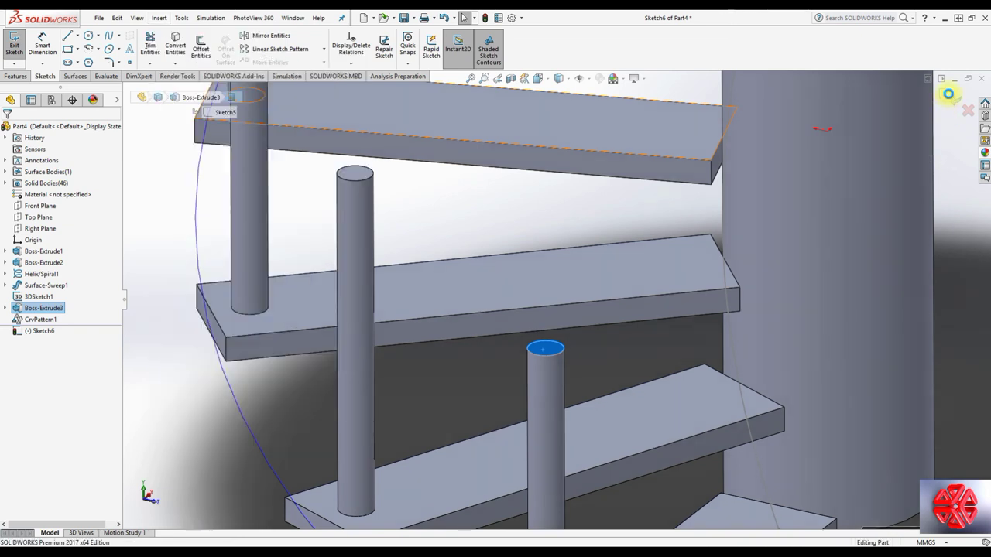
{"action": "left_click", "coordinate": [158, 18]}
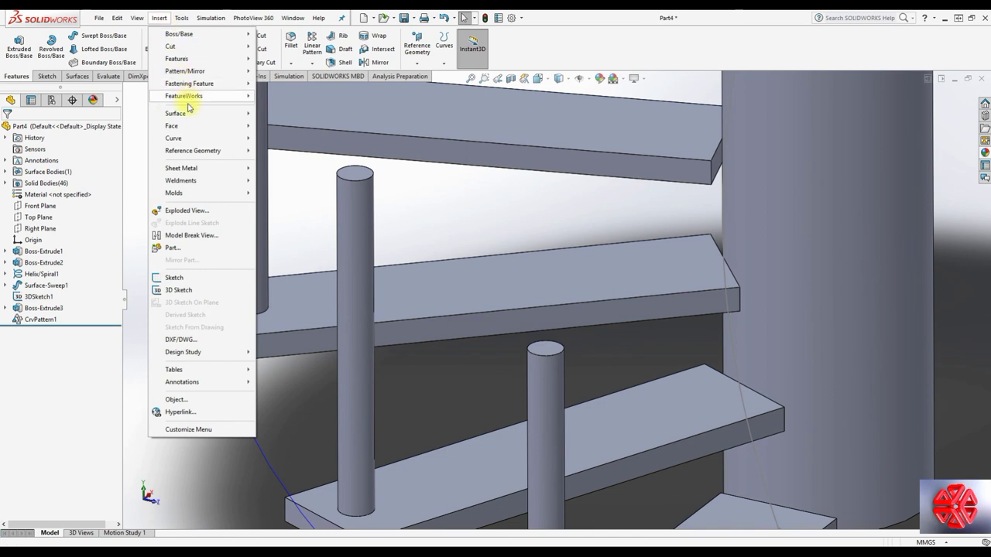
{"action": "mouse_move", "coordinate": [177, 58]}
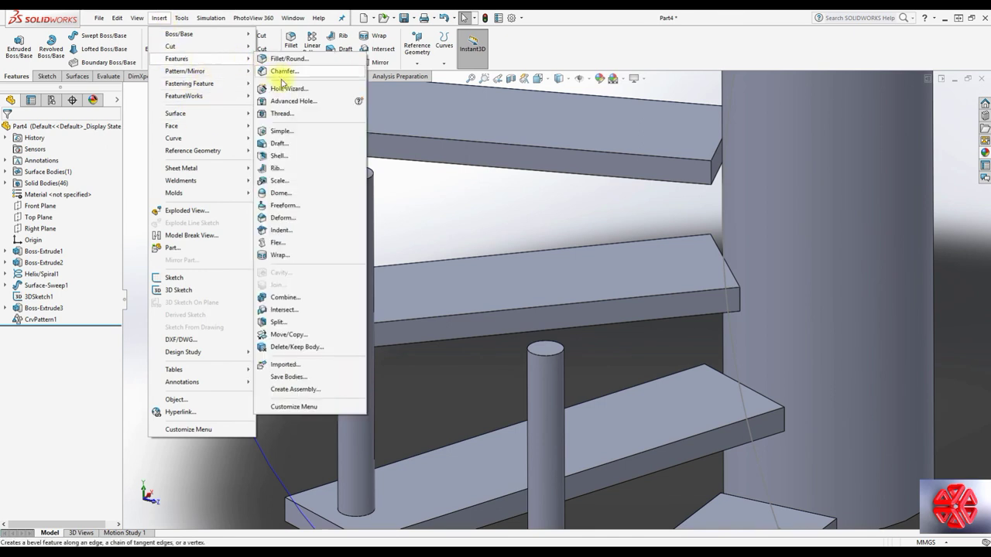
Add a Dome of 7 mm distance to the front post's top face
{"action": "left_click", "coordinate": [278, 193]}
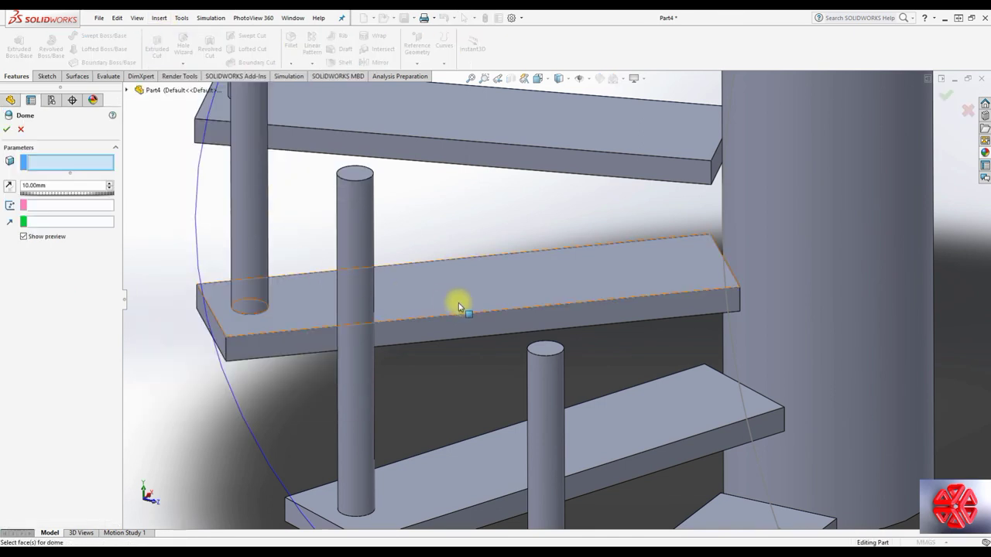
{"action": "left_click", "coordinate": [544, 348]}
{"action": "type", "text": "7.5"}
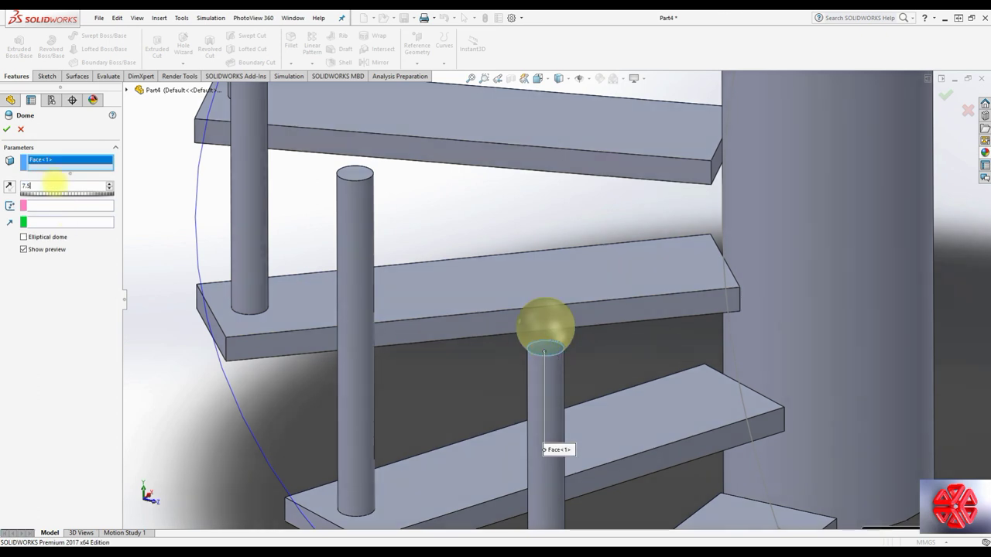
{"action": "key", "text": "Tab"}
{"action": "left_click", "coordinate": [55, 185]}
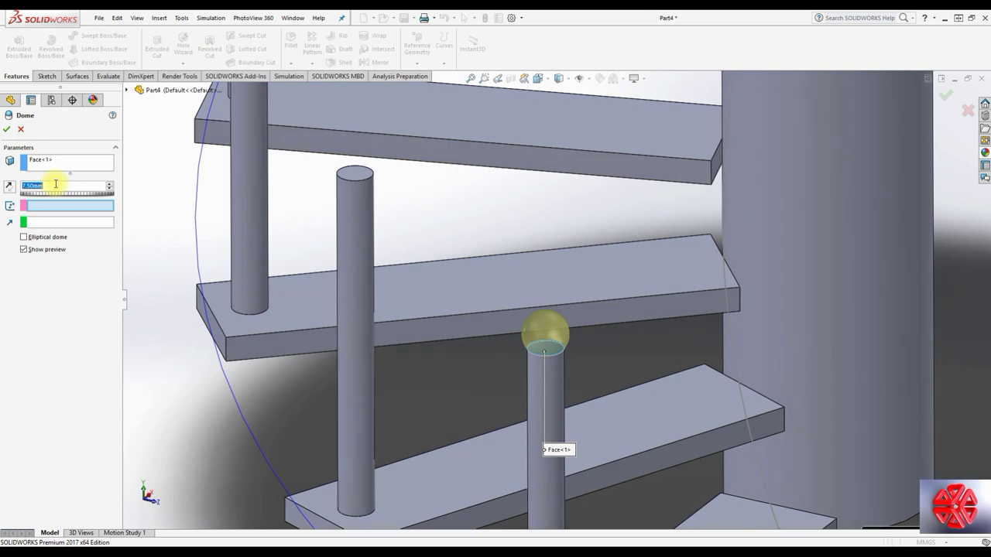
{"action": "key", "text": "Tab"}
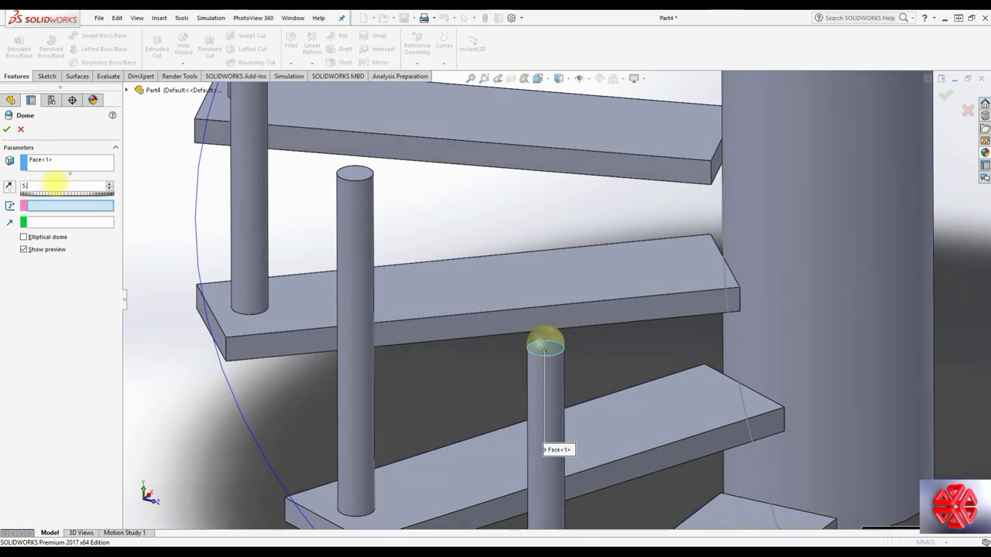
{"action": "key", "text": "Tab"}
{"action": "scroll", "coordinate": [55, 184], "scroll_direction": "up", "scroll_amount": 1}
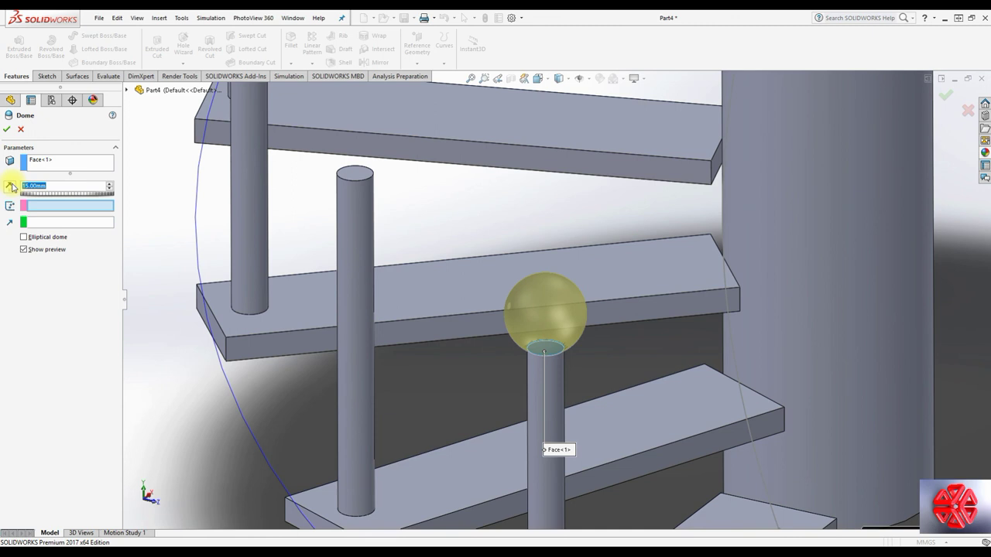
{"action": "type", "text": "7"}
{"action": "key", "text": "Return"}
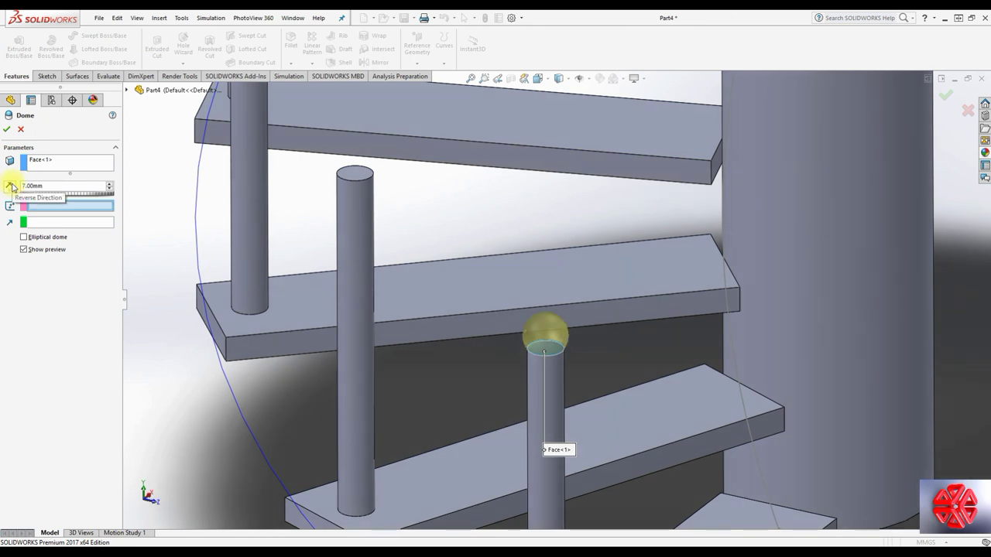
{"action": "left_click", "coordinate": [7, 130]}
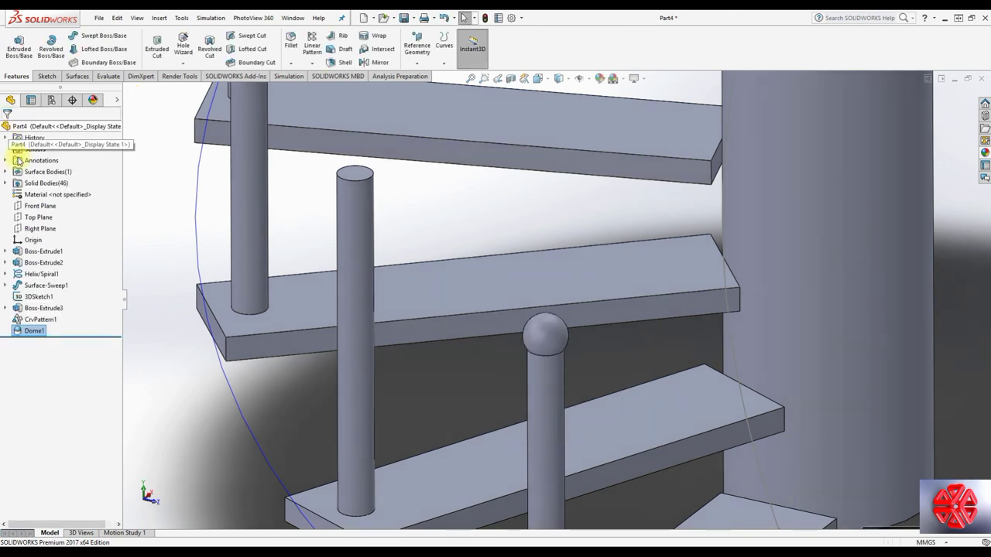
Zoom out and drag CrvPattern1 below Dome1 so every post gets a dome
{"action": "scroll", "coordinate": [609, 310], "scroll_direction": "up", "scroll_amount": 2}
{"action": "scroll", "coordinate": [425, 332], "scroll_direction": "up", "scroll_amount": 2}
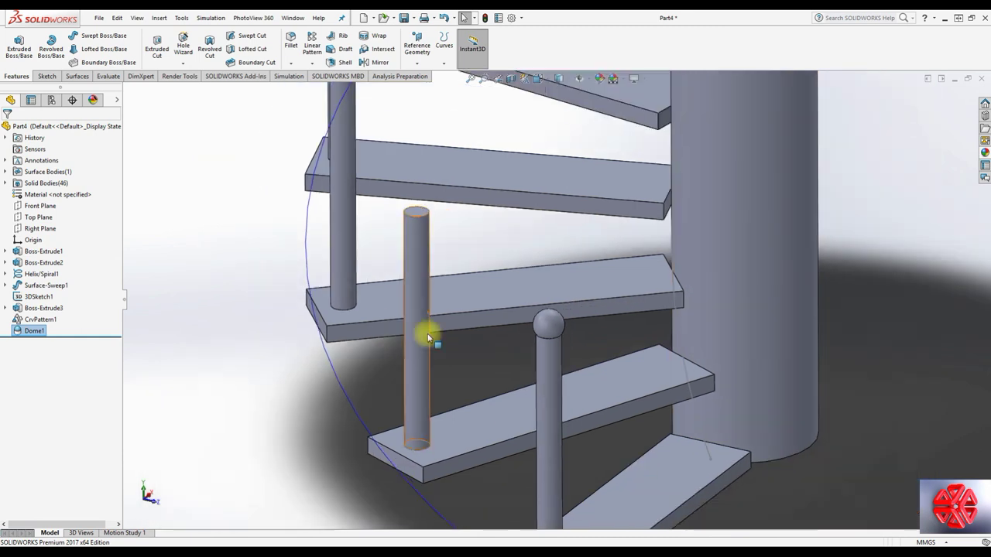
{"action": "scroll", "coordinate": [504, 336], "scroll_direction": "up", "scroll_amount": 2}
{"action": "scroll", "coordinate": [280, 315], "scroll_direction": "up", "scroll_amount": 1}
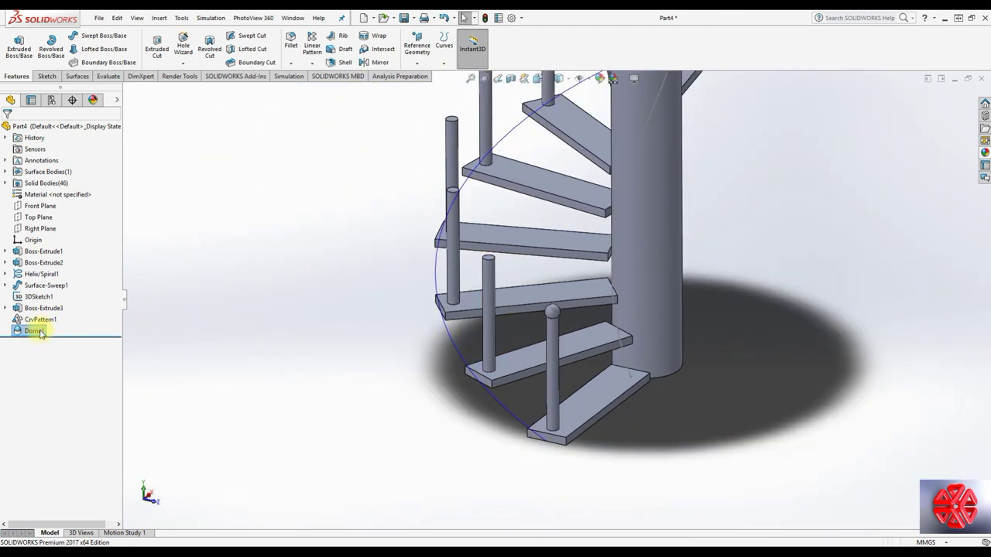
{"action": "left_click_drag", "start_coordinate": [52, 324], "coordinate": [56, 334]}
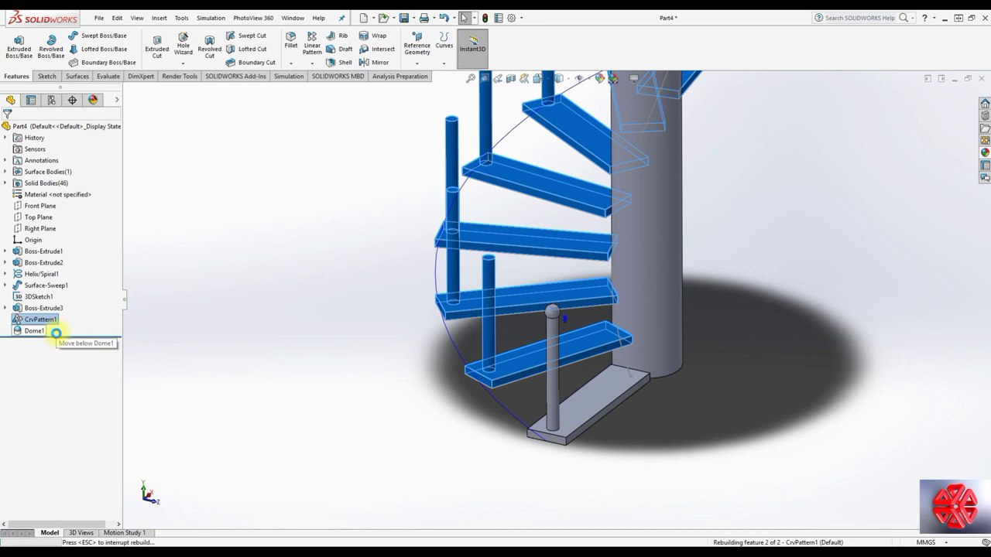
{"action": "left_click", "coordinate": [273, 330]}
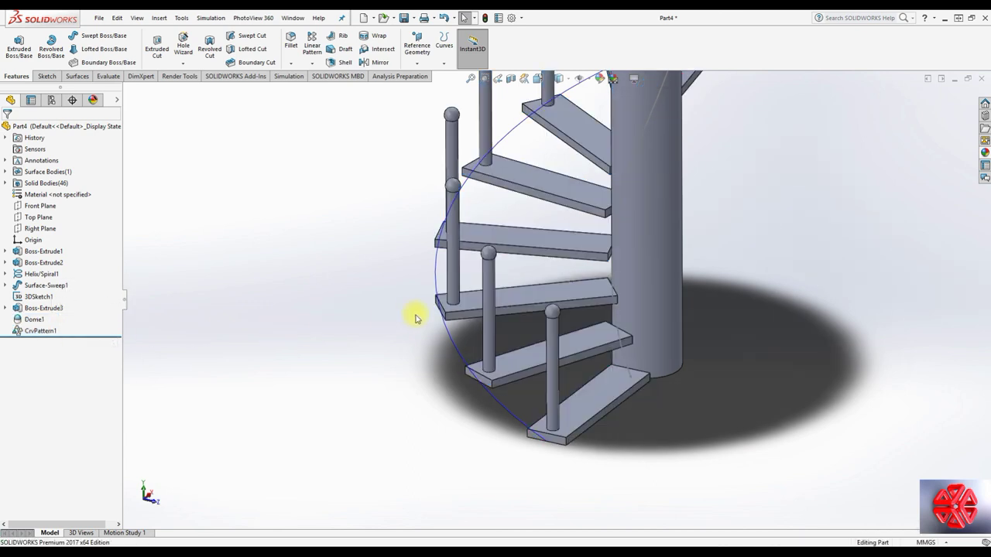
{"action": "key", "text": "space"}
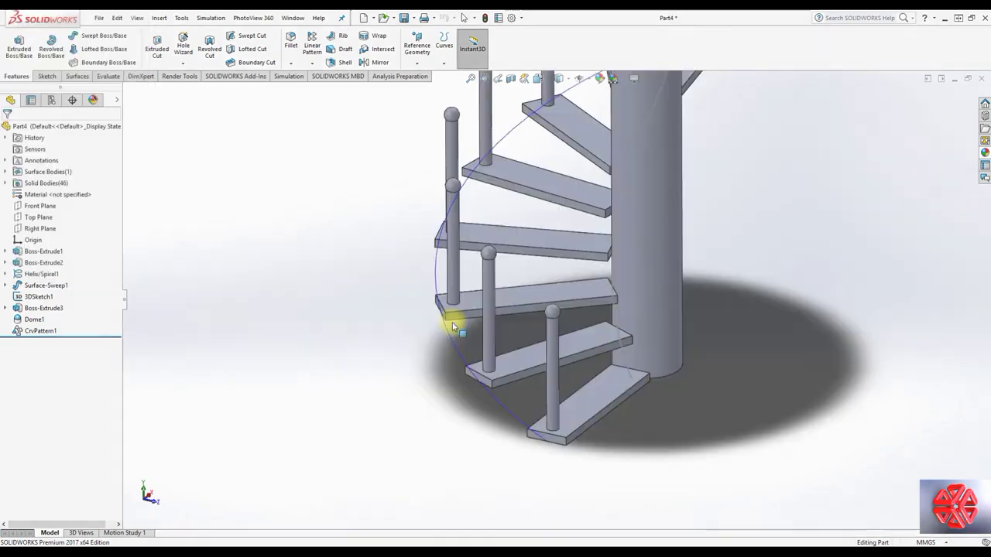